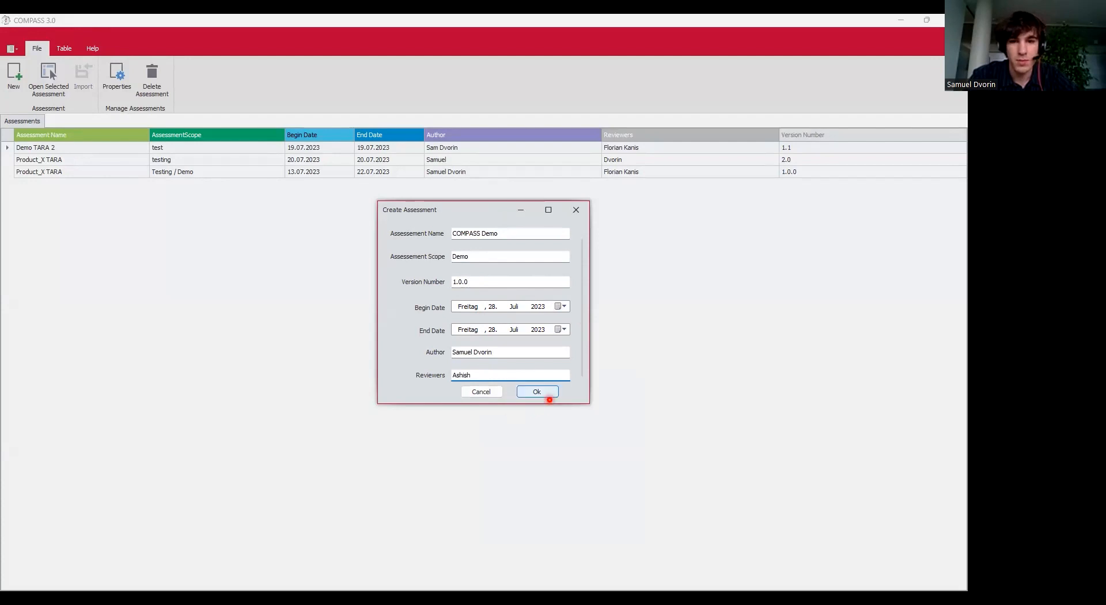
Create the COMPASS Demo assessment, importing artifacts from Demo TARA 2.
left_click(532, 391)
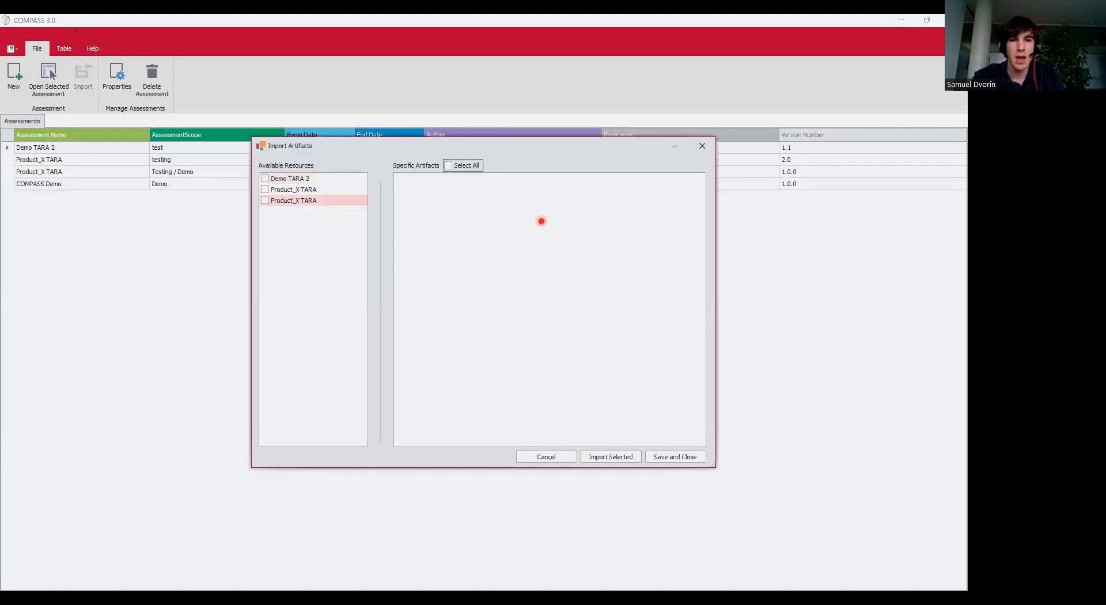
left_click(265, 179)
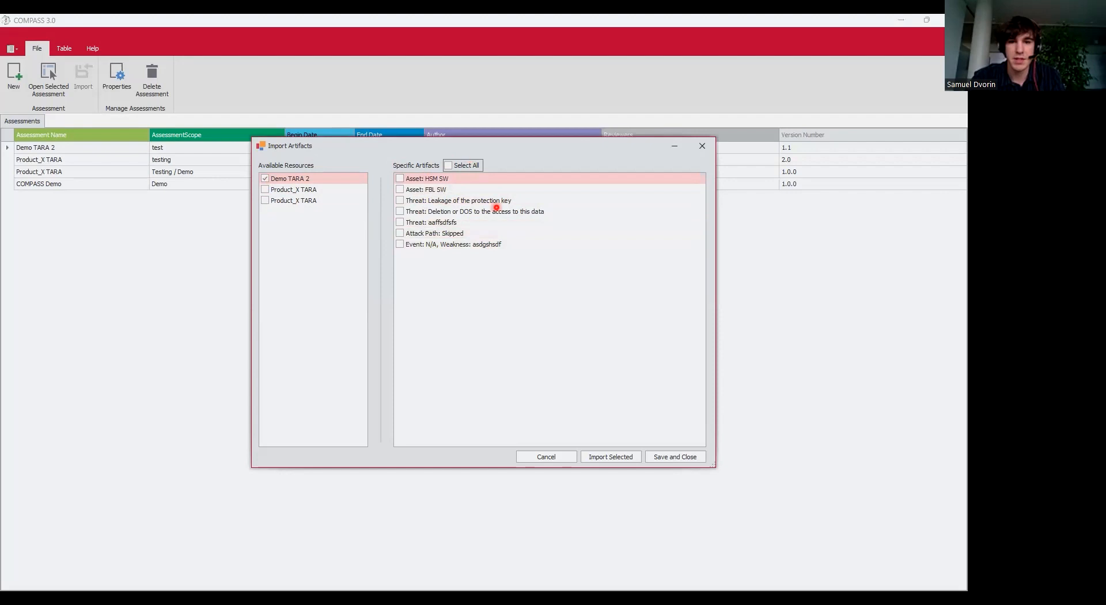
left_click(677, 457)
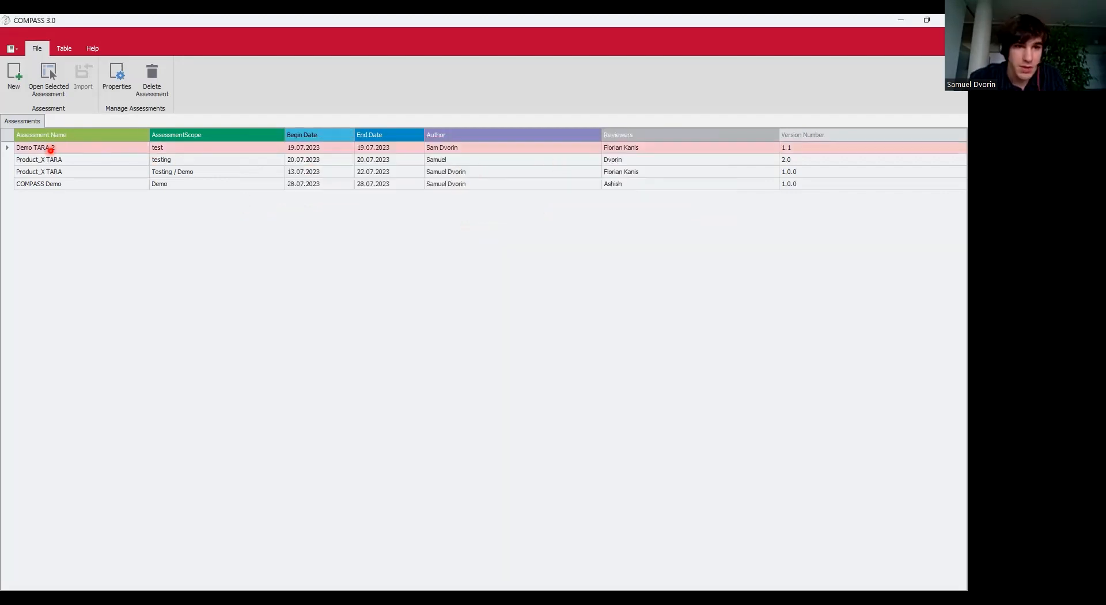
double_click(51, 149)
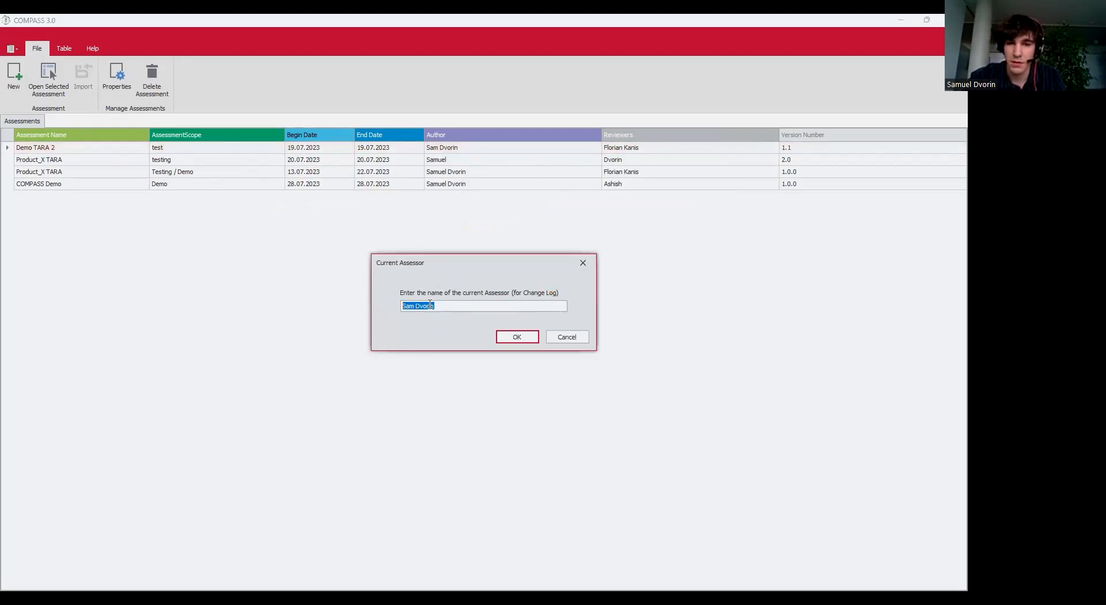
left_click(502, 340)
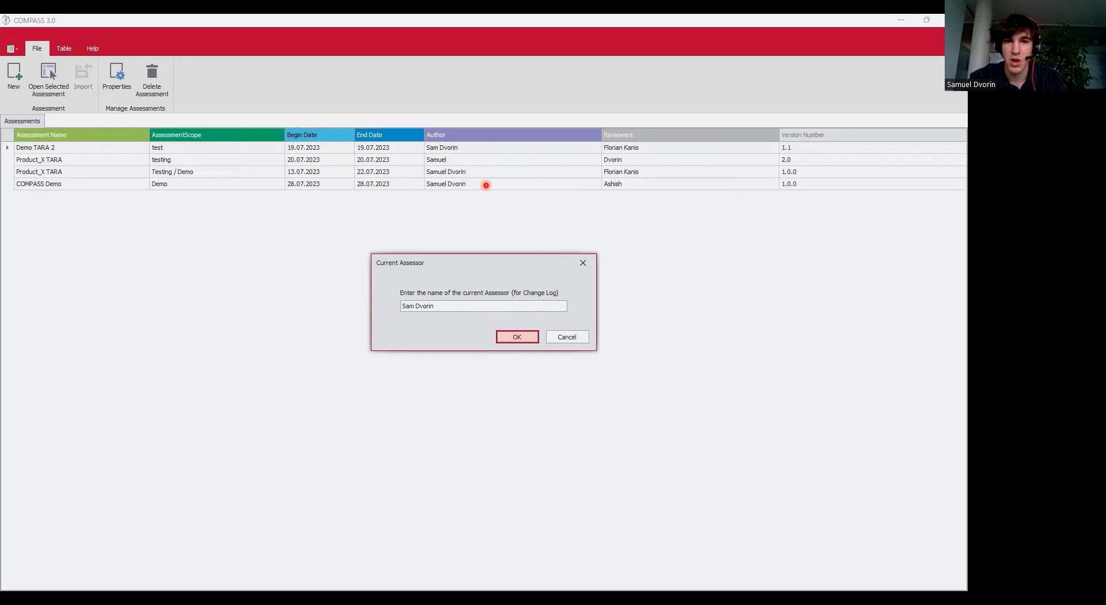
left_click(940, 78)
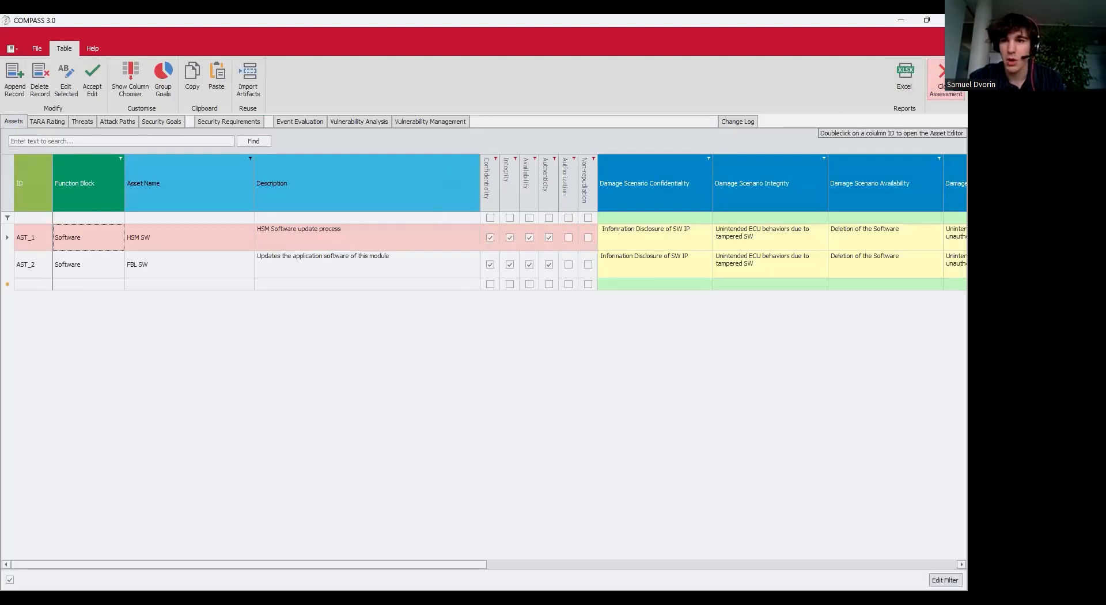
left_click(459, 330)
left_click(580, 183)
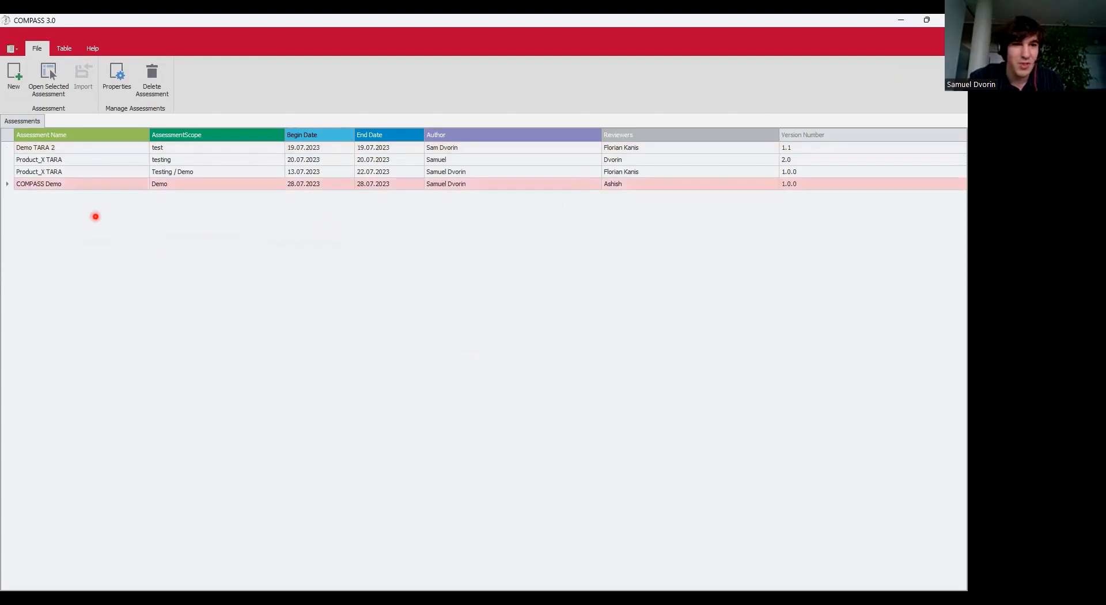
Open COMPASS Demo and mark the new JTAG asset as Confidentiality- and Integrity-relevant.
double_click(78, 184)
left_click(517, 337)
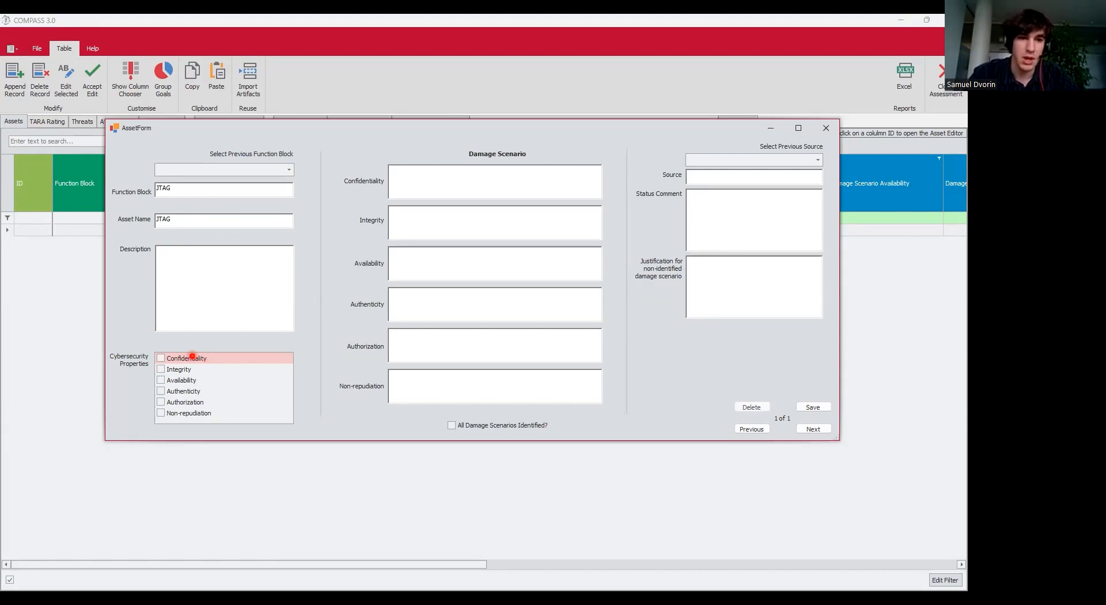
left_click(182, 359)
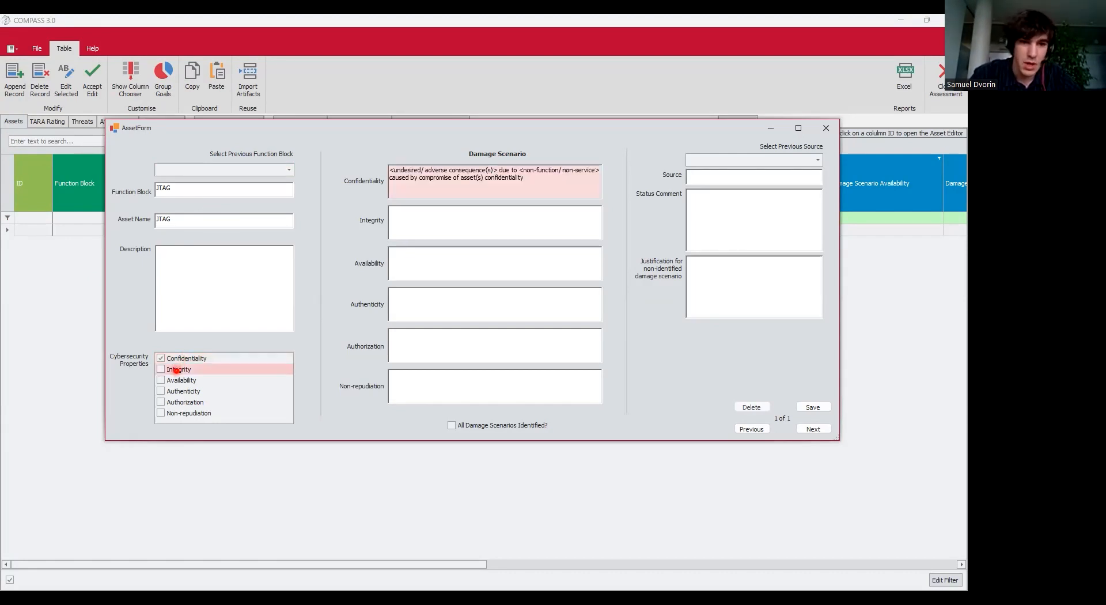
left_click(174, 370)
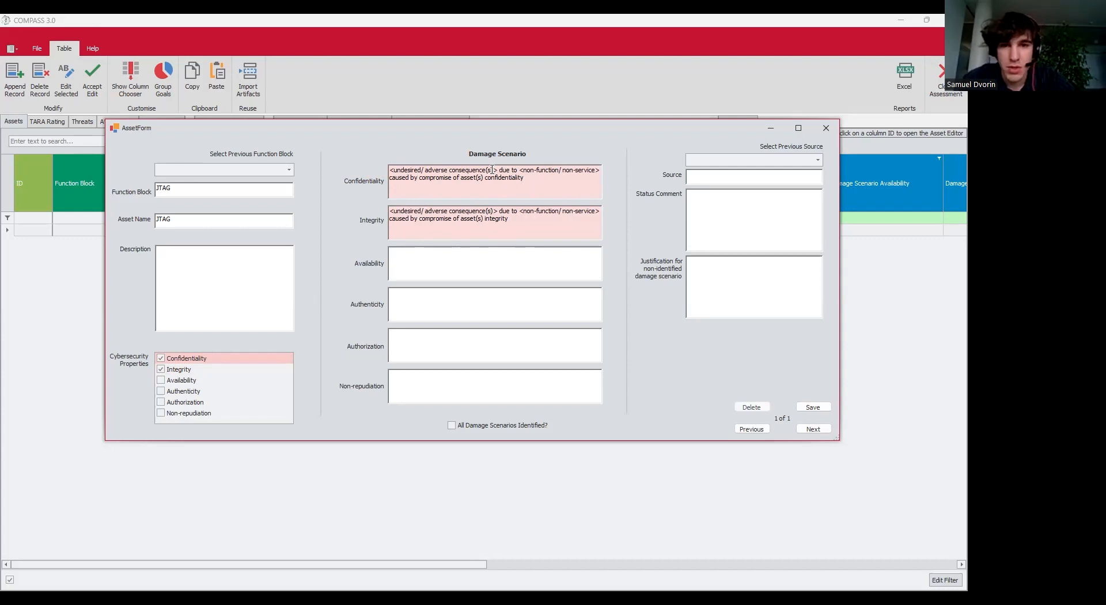
left_click_drag(493, 170, 396, 171)
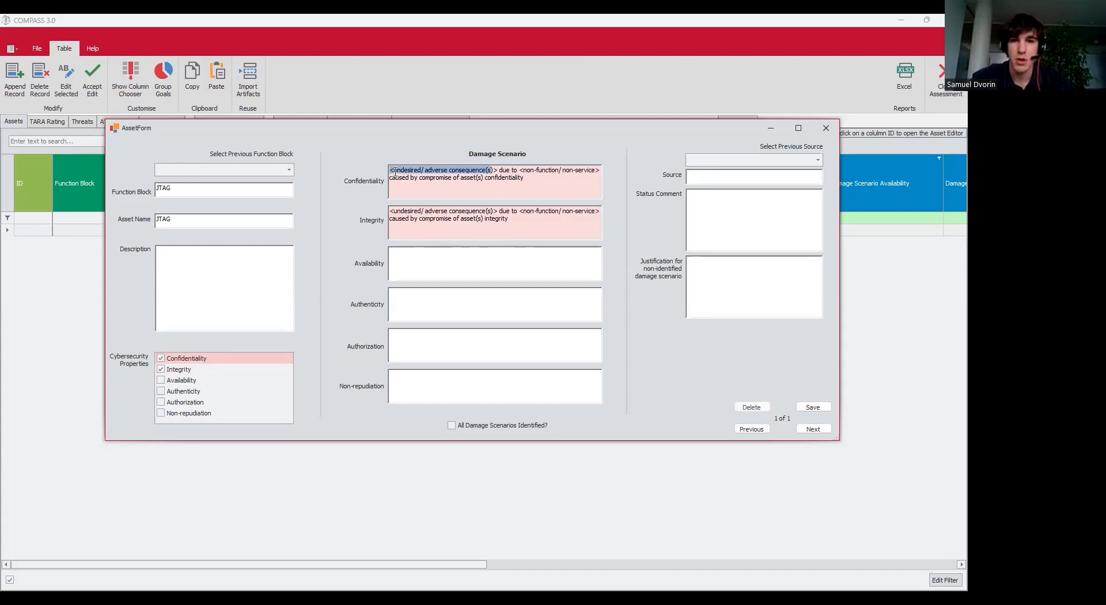
Add a status comment to the JTAG asset and save it.
left_click(725, 215)
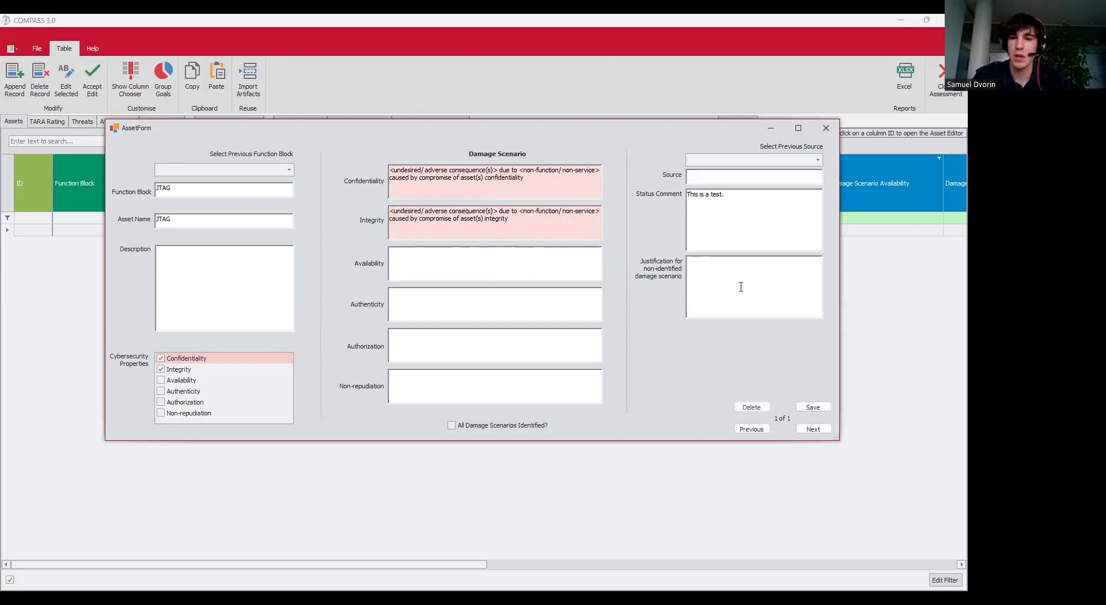
type("Man")
key("BackSpace")
key("BackSpace")
key("BackSpace")
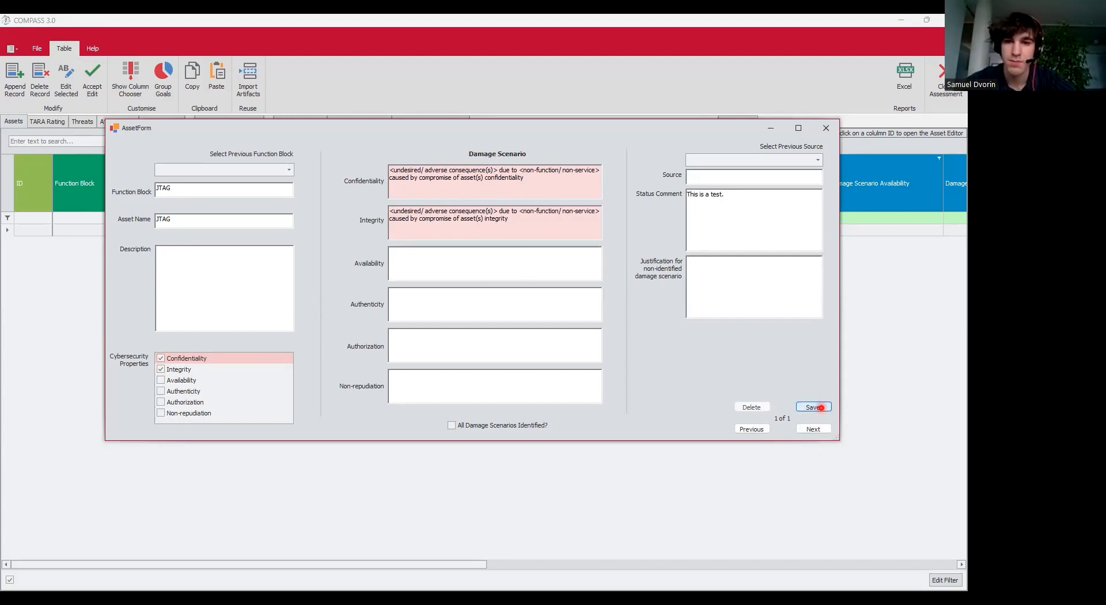
left_click(820, 408)
left_click(53, 123)
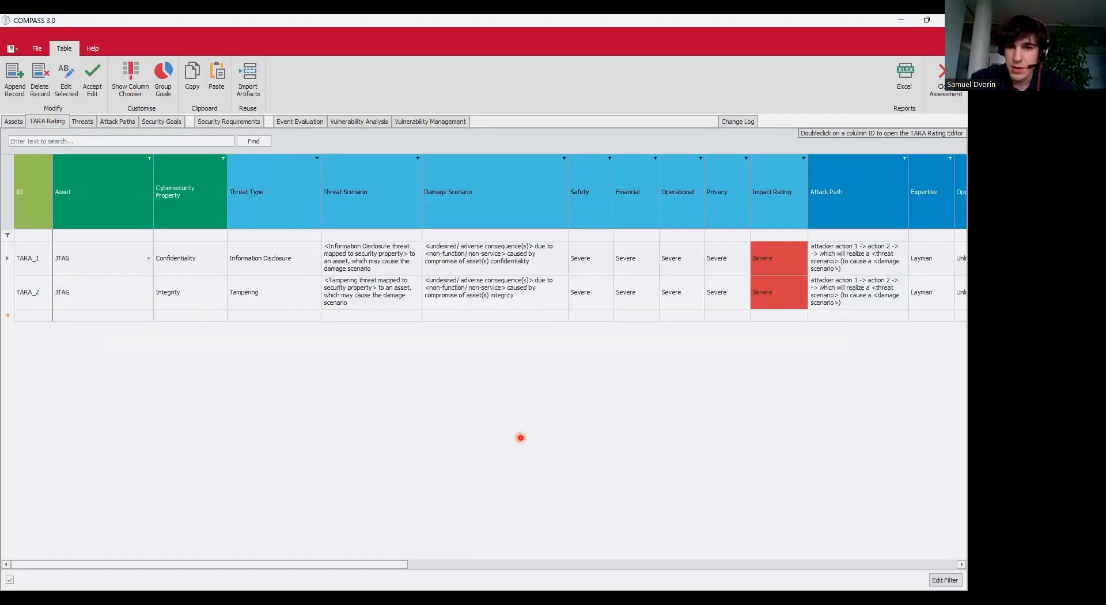
Scroll across the TARA Rating columns and select the TARA_1 row.
left_click_drag(388, 563, 158, 452)
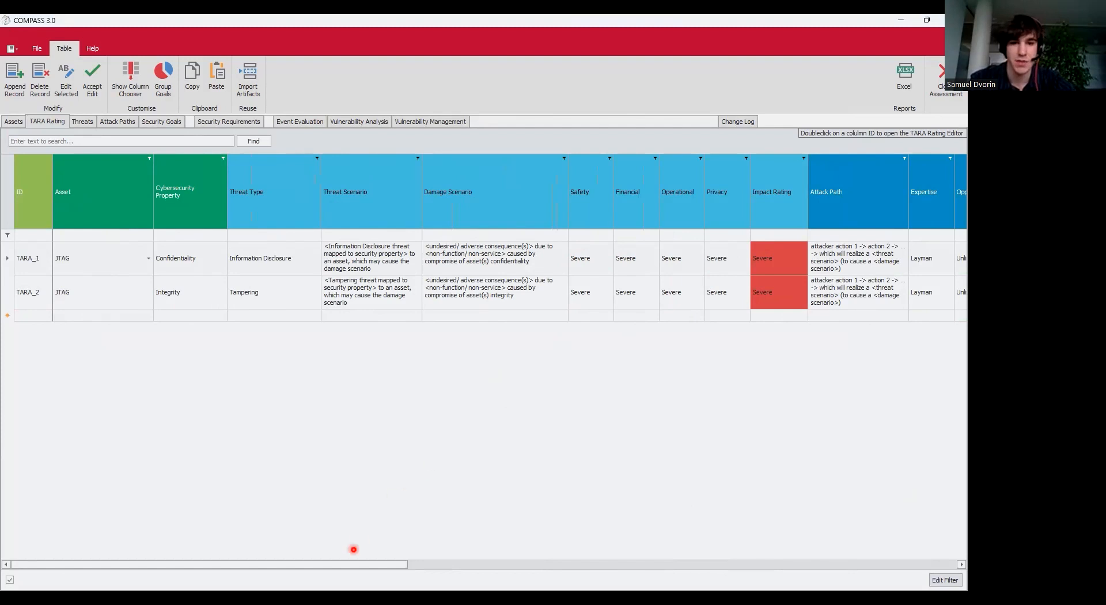
left_click_drag(346, 563, 590, 561)
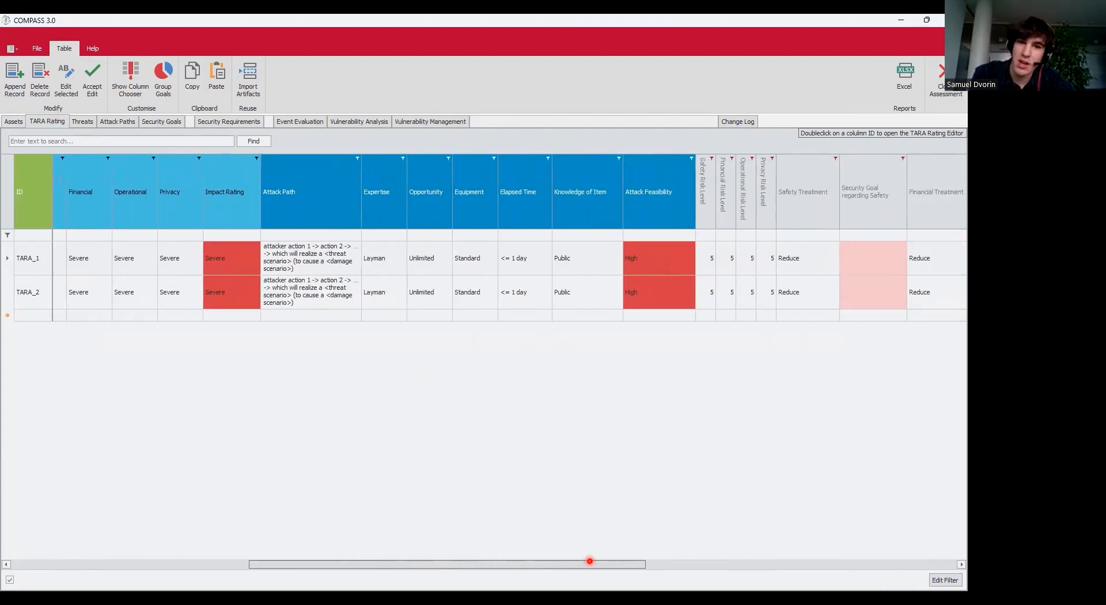
left_click_drag(590, 560, 75, 494)
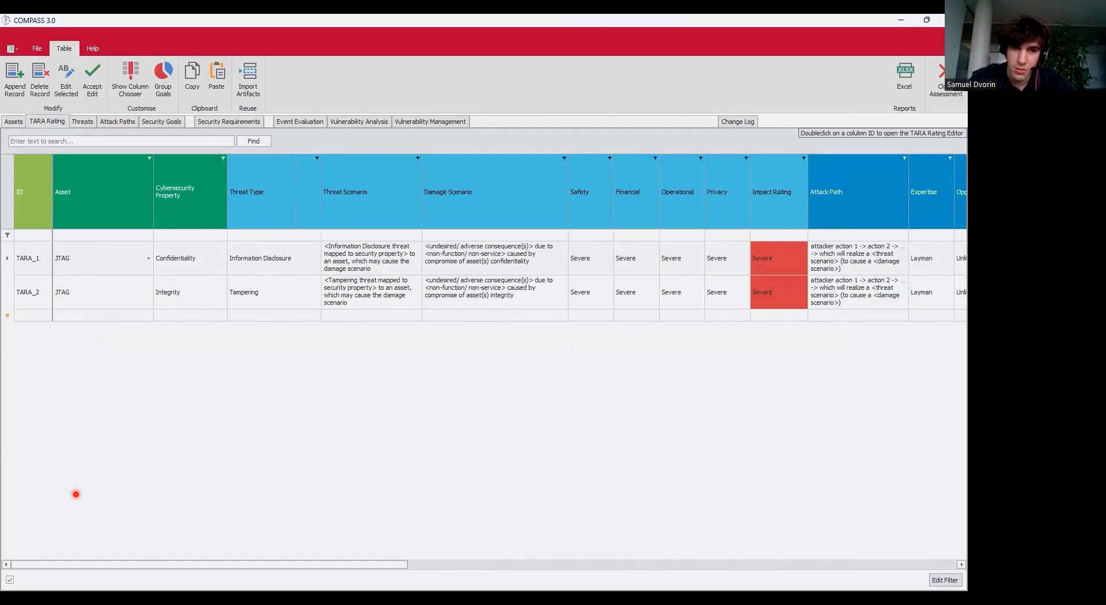
left_click(11, 265)
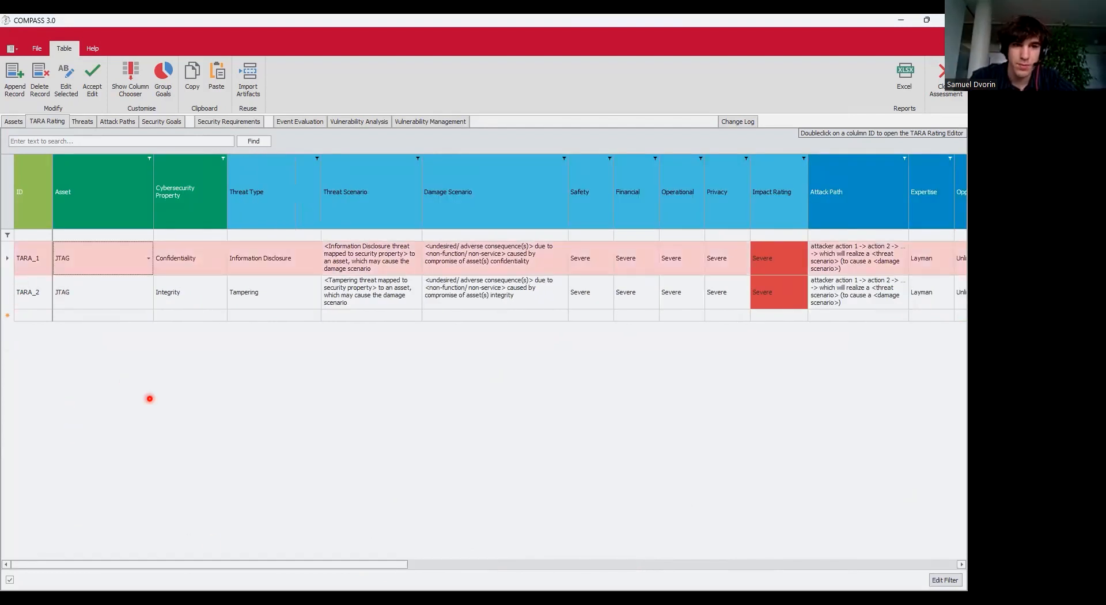
Reuse the previous threat scenario for TARA_1 and write the JTAG information-disclosure attack path.
double_click(362, 270)
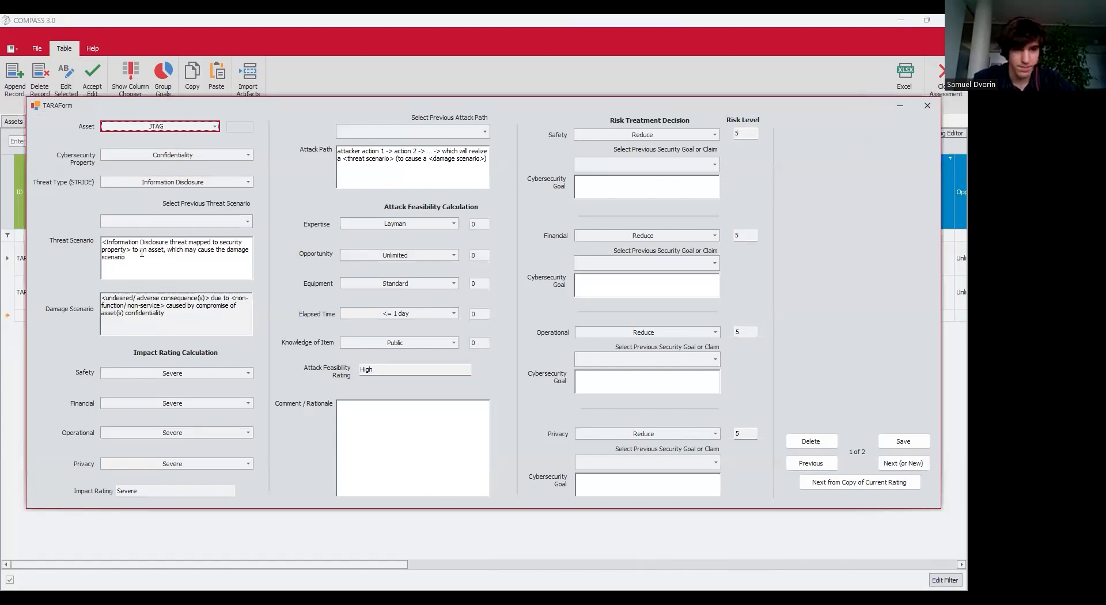
left_click_drag(170, 269, 6, 174)
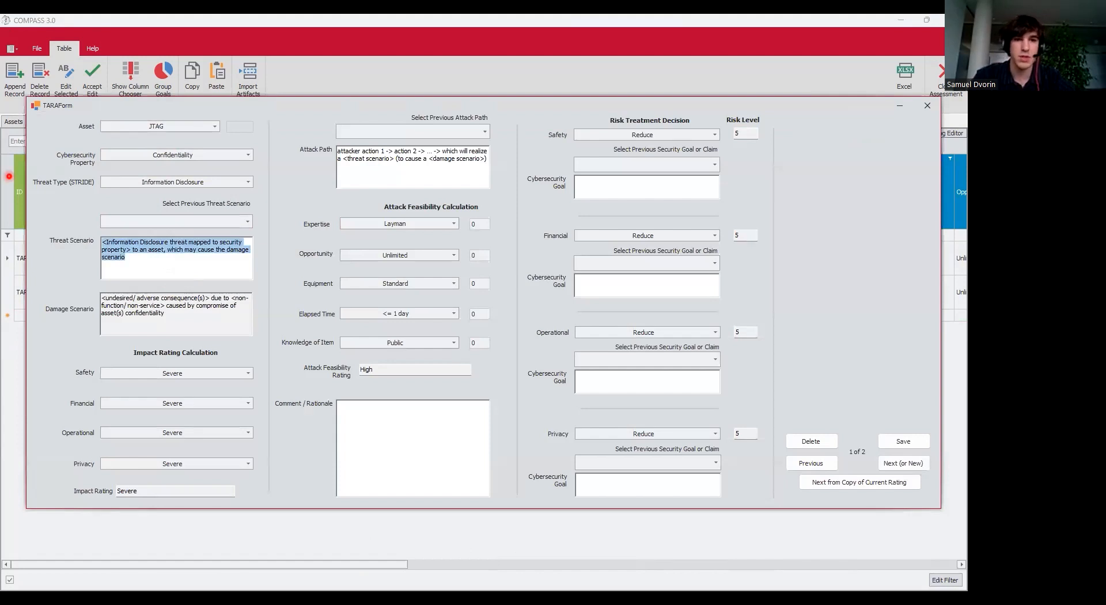
type("The")
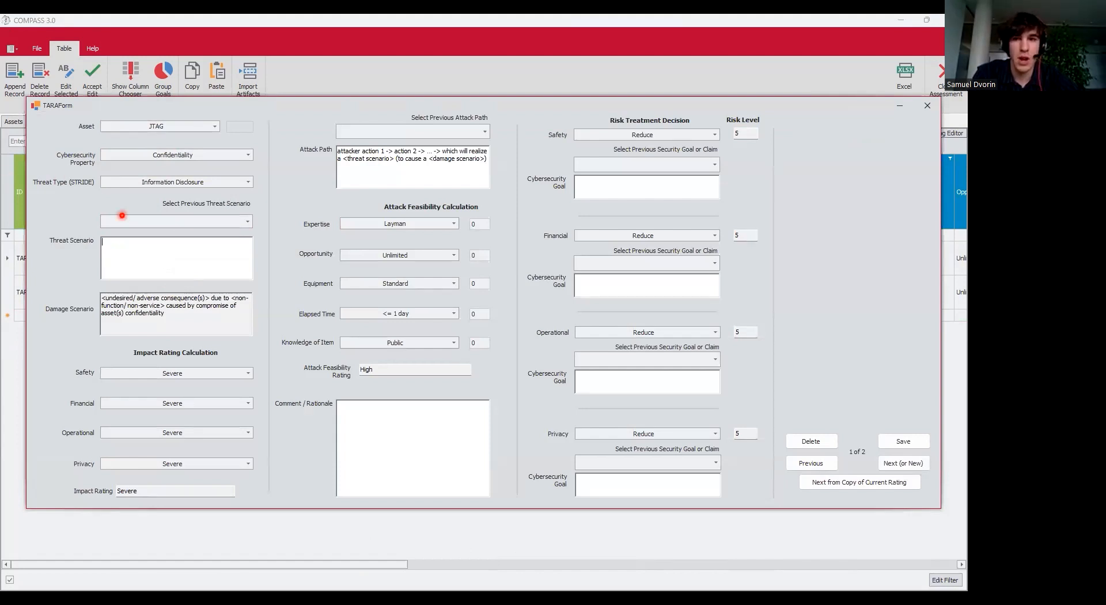
left_click(198, 226)
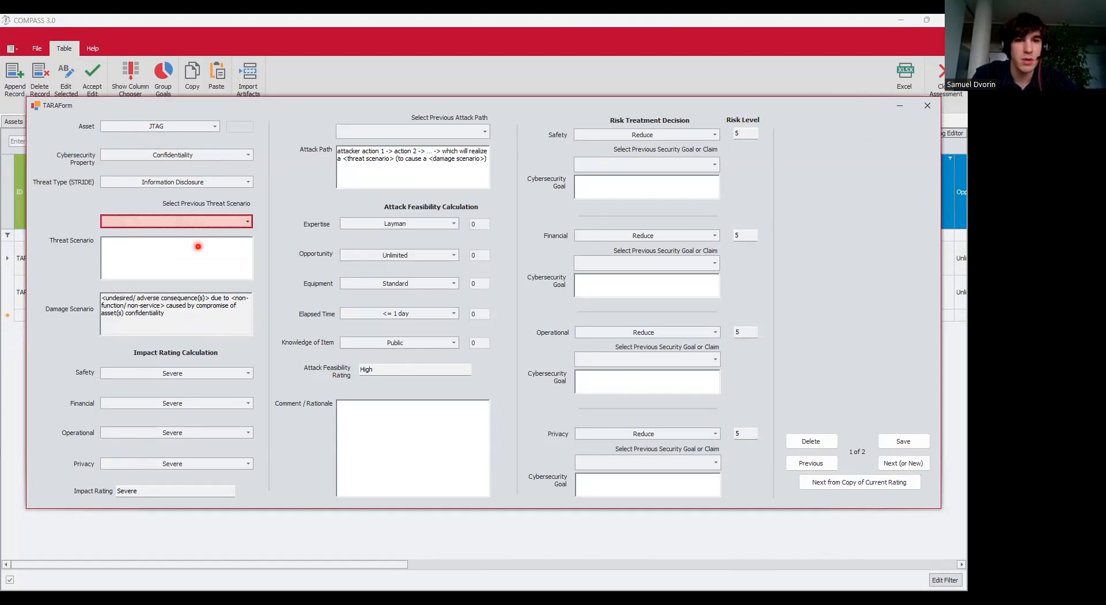
left_click(196, 237)
left_click(453, 175)
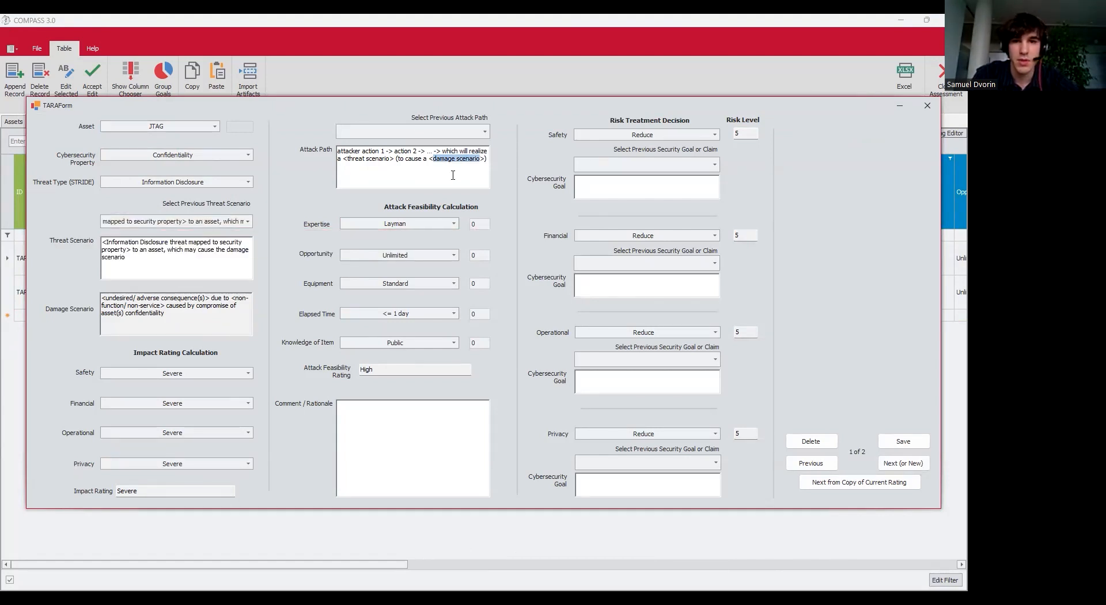
left_click_drag(490, 159, 277, 137)
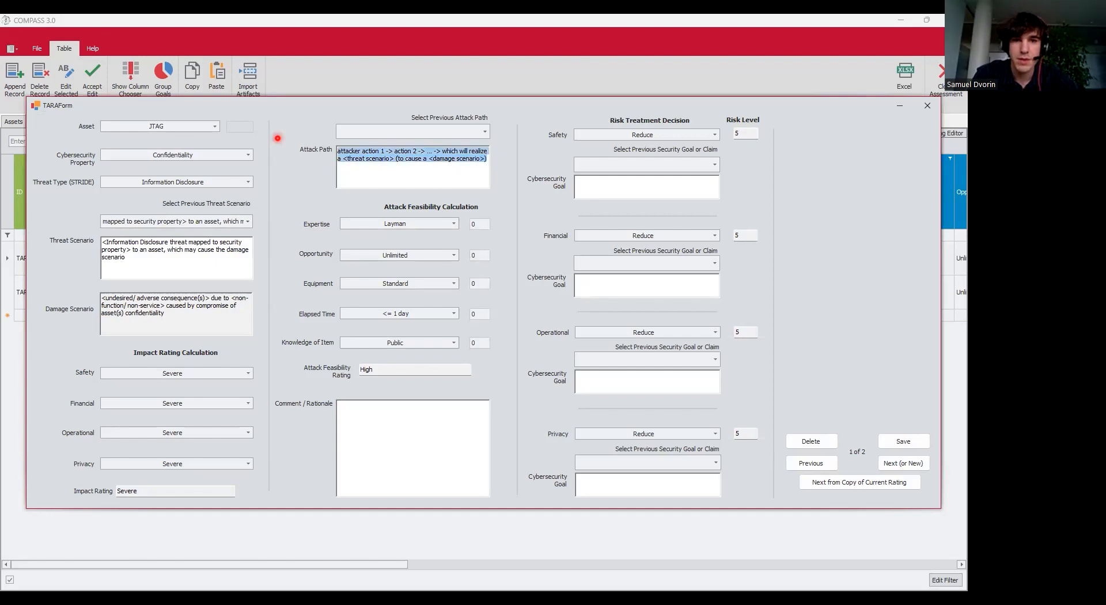
type("The attack")
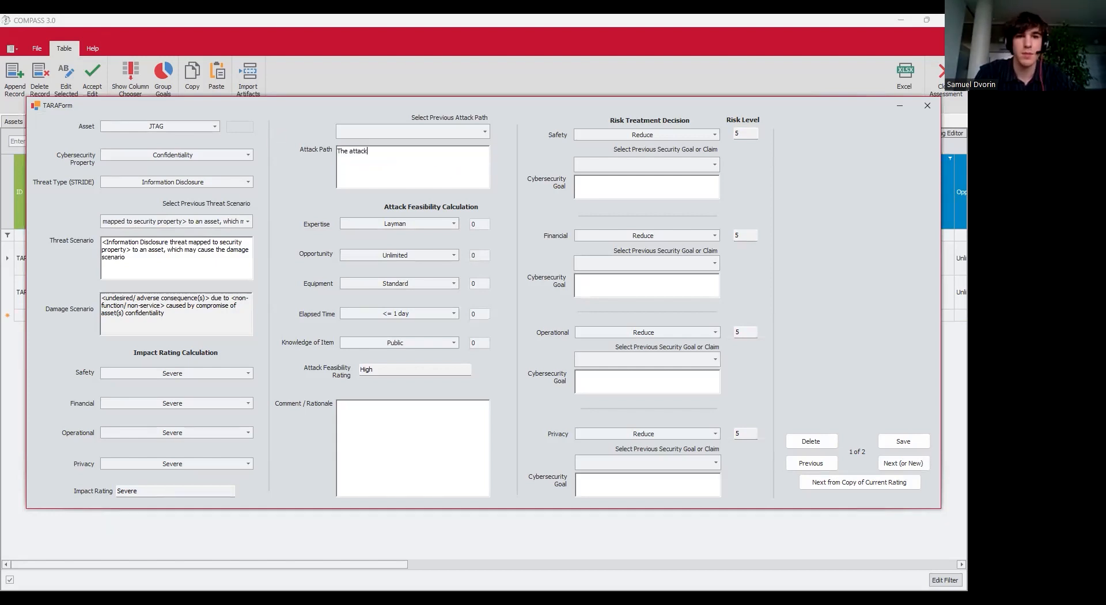
type("er gets access to the JTAG and")
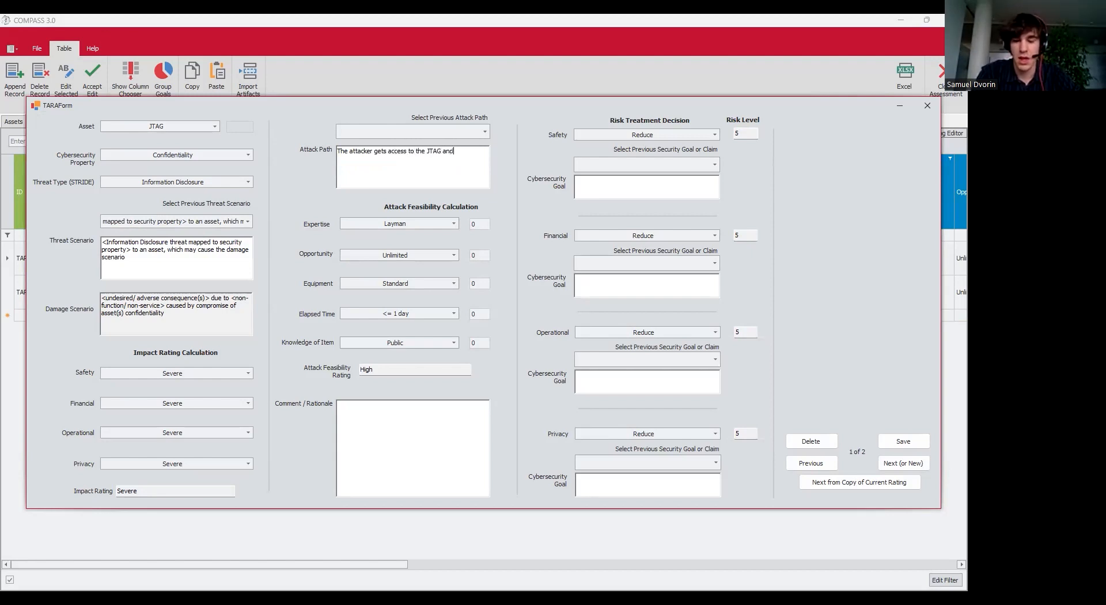
type(" then th")
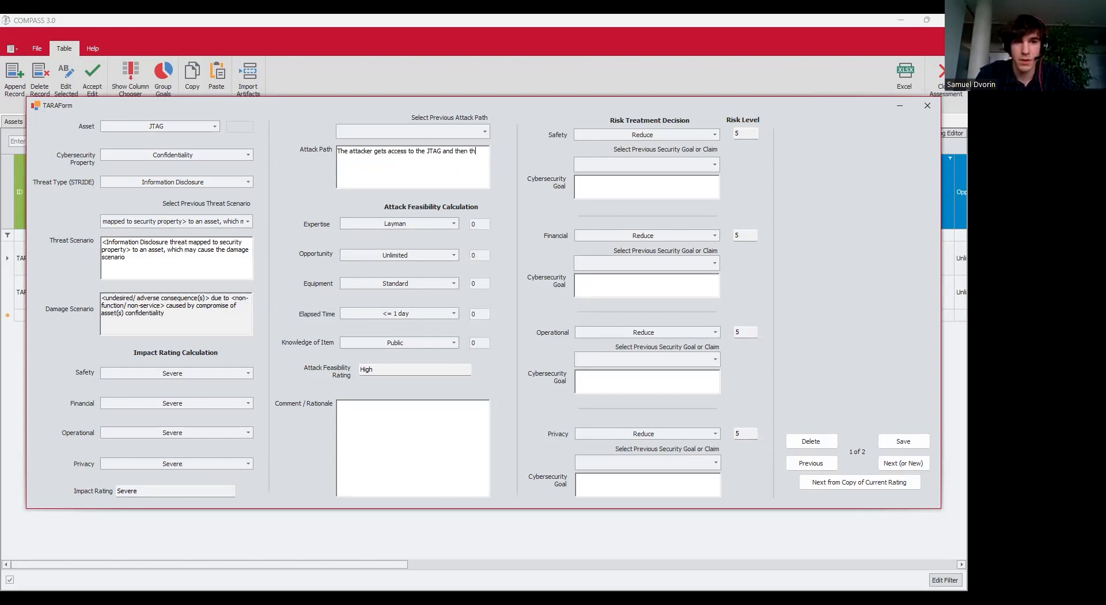
type("ey disclo")
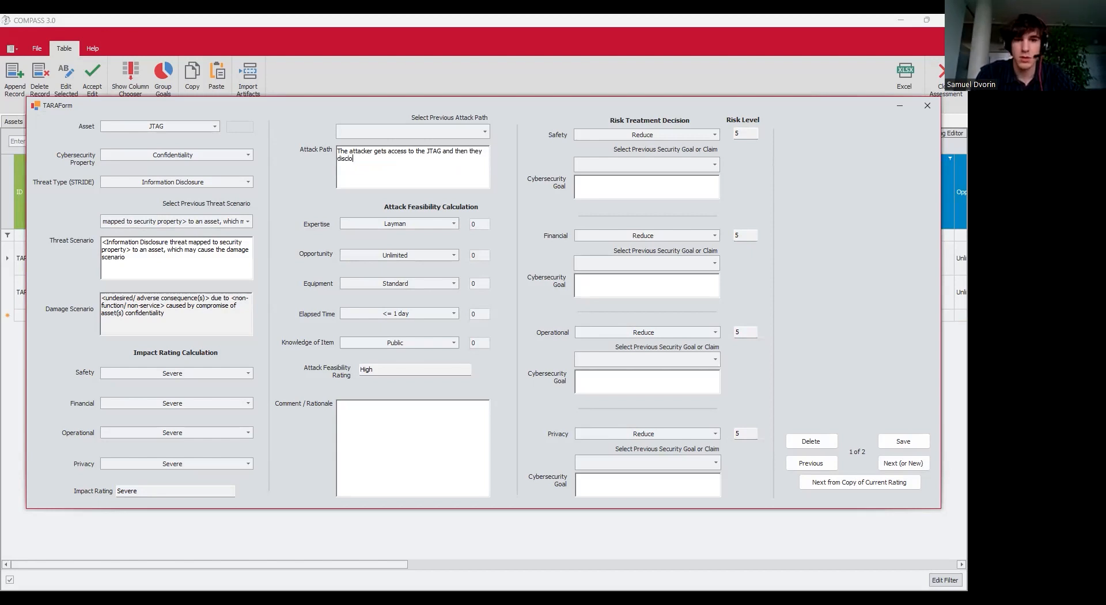
type("se information regarding it.")
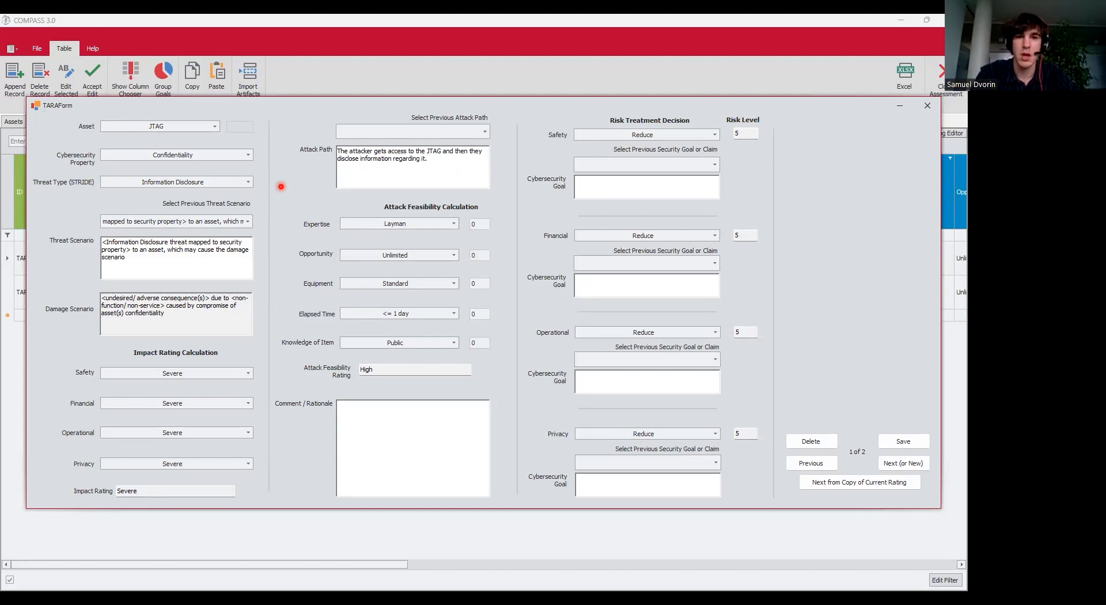
Rate attack feasibility as Expert expertise, Moderate opportunity and Specialized equipment.
left_click(388, 226)
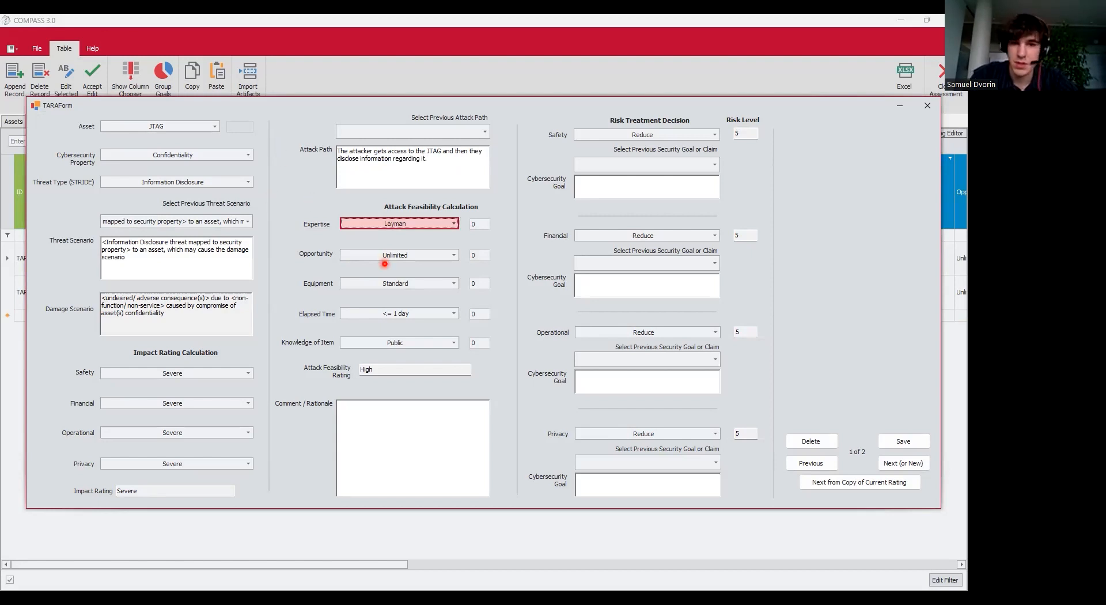
left_click(412, 259)
left_click(412, 257)
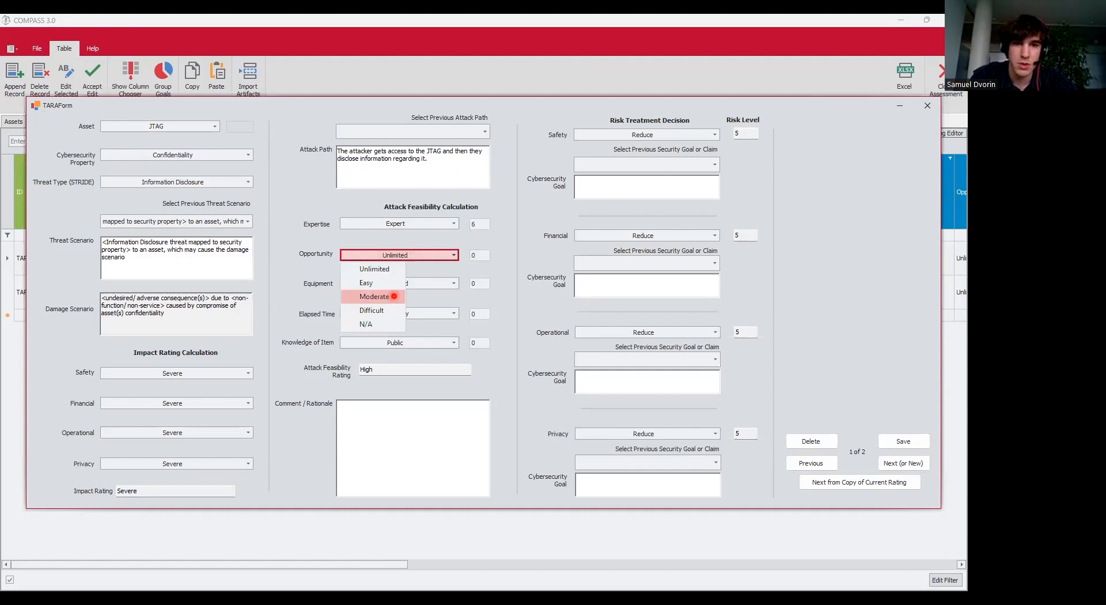
left_click(394, 296)
left_click(444, 283)
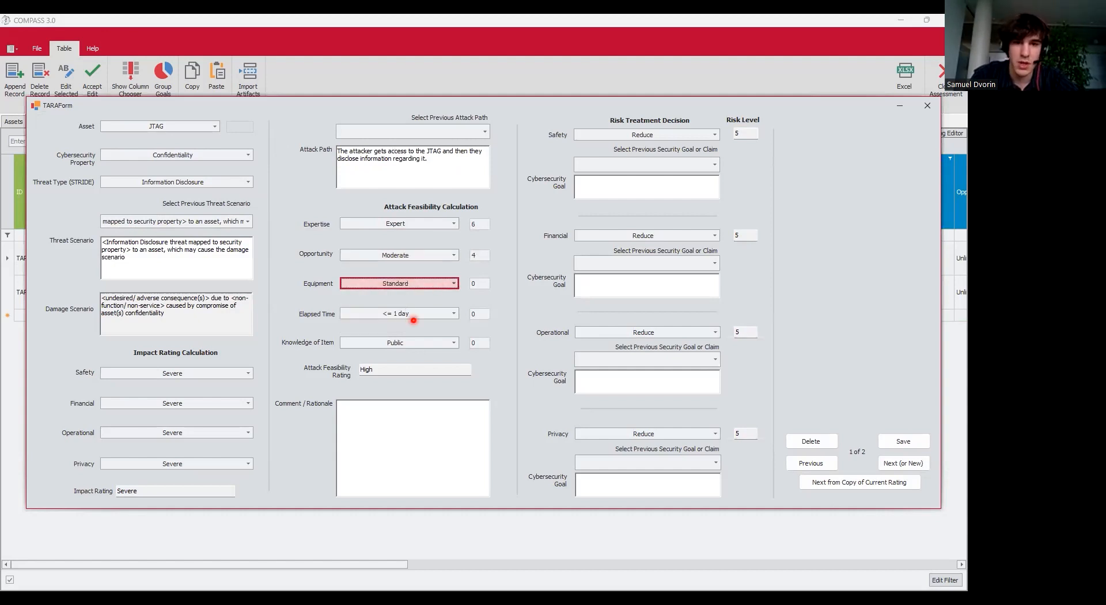
left_click(414, 312)
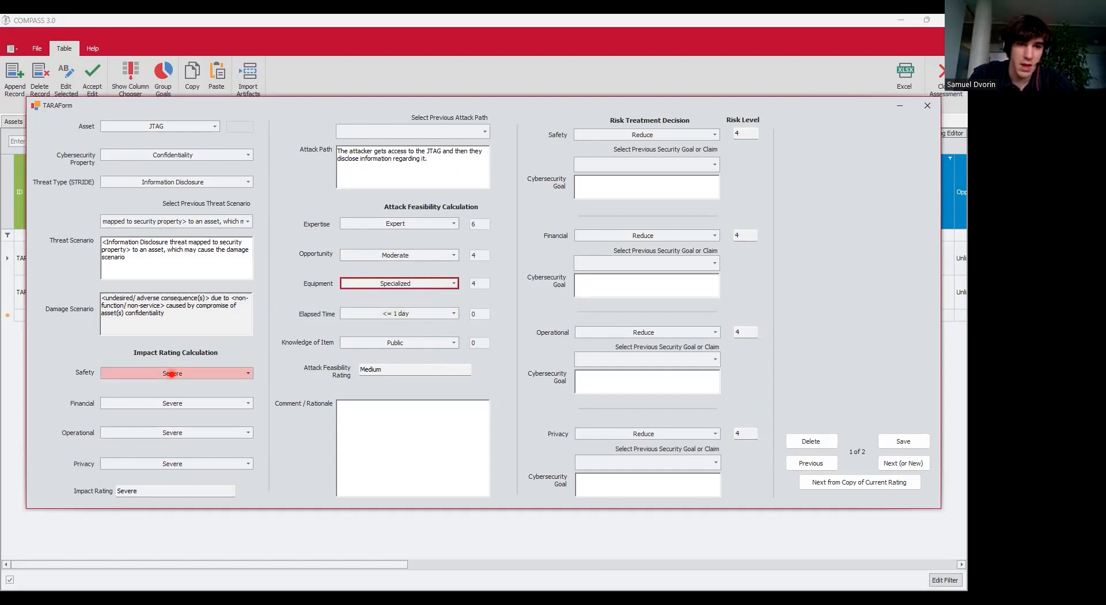
Lower Safety impact to Moderate, keeping Financial impact at Severe.
left_click(171, 374)
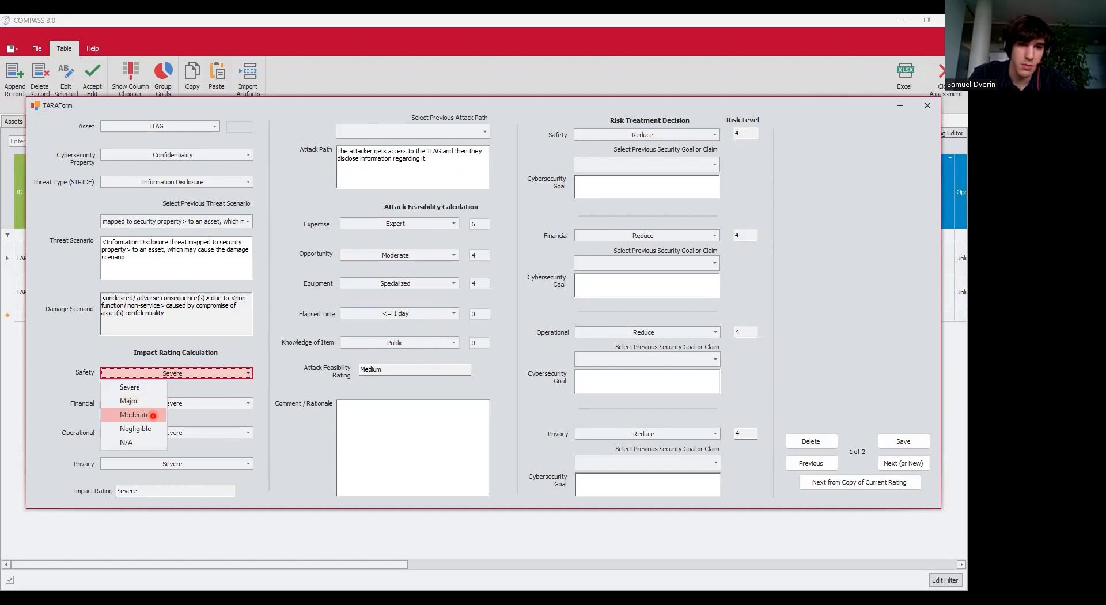
left_click(153, 415)
left_click(176, 405)
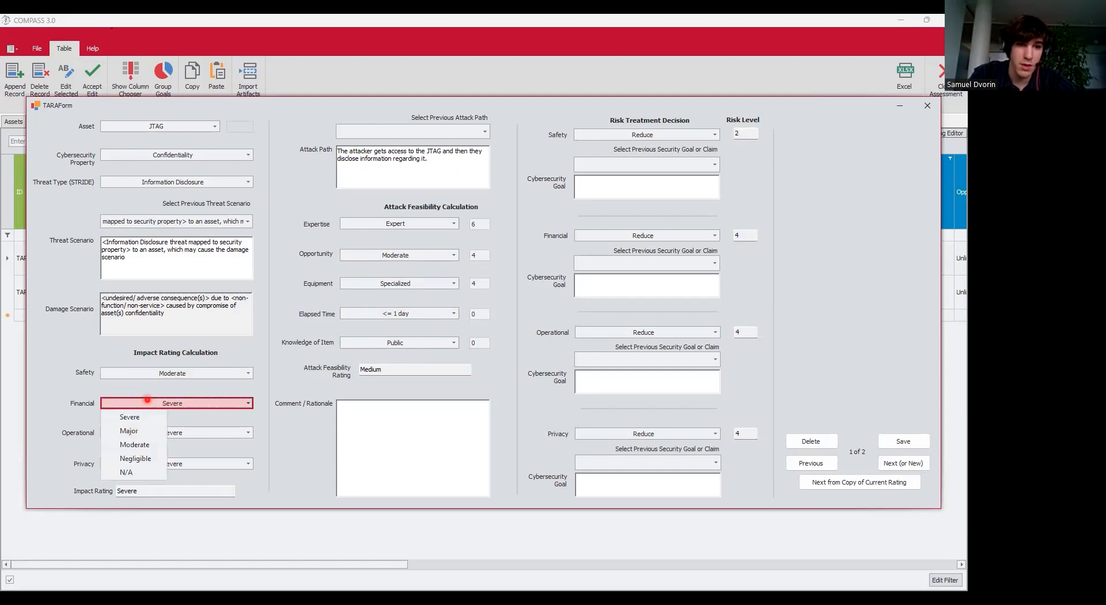
left_click(194, 484)
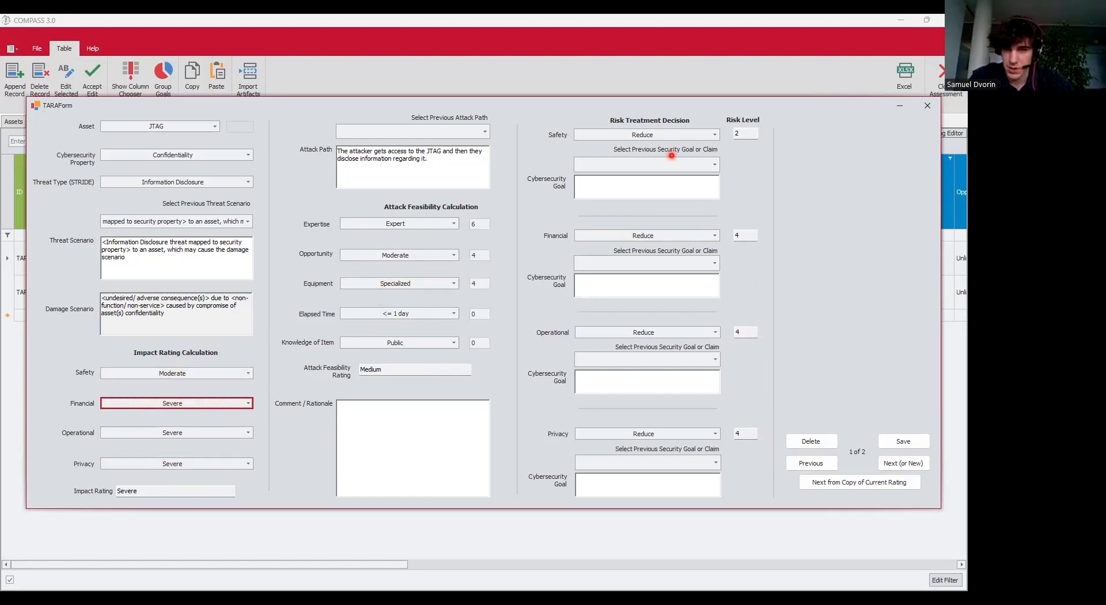
Set Safety treatment to Accept with claim 'This would not affect Safety.' and begin the Financial goal.
left_click(604, 133)
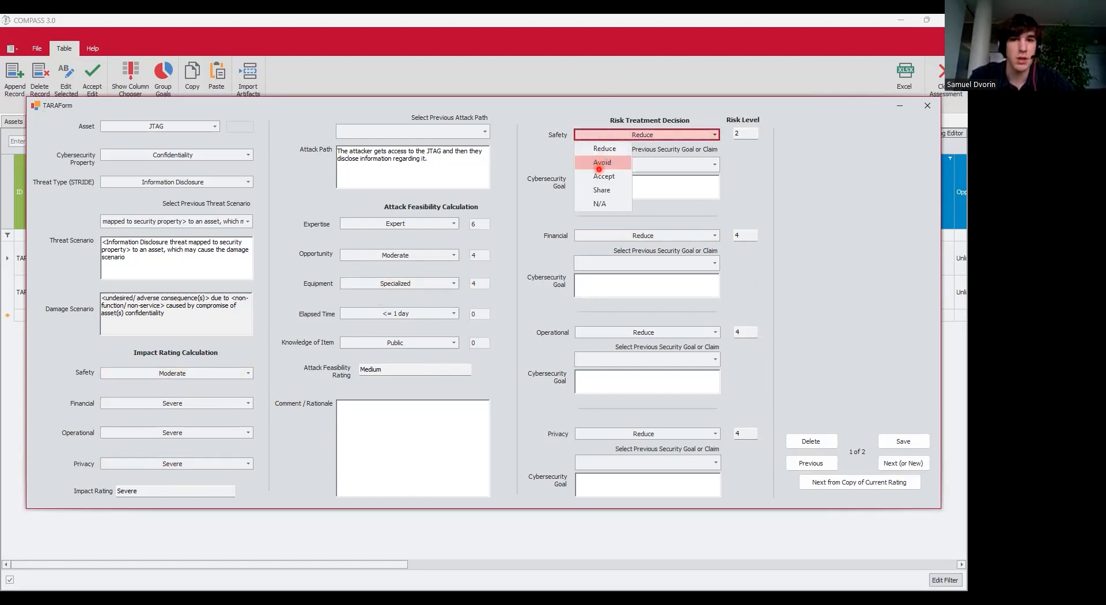
left_click(601, 178)
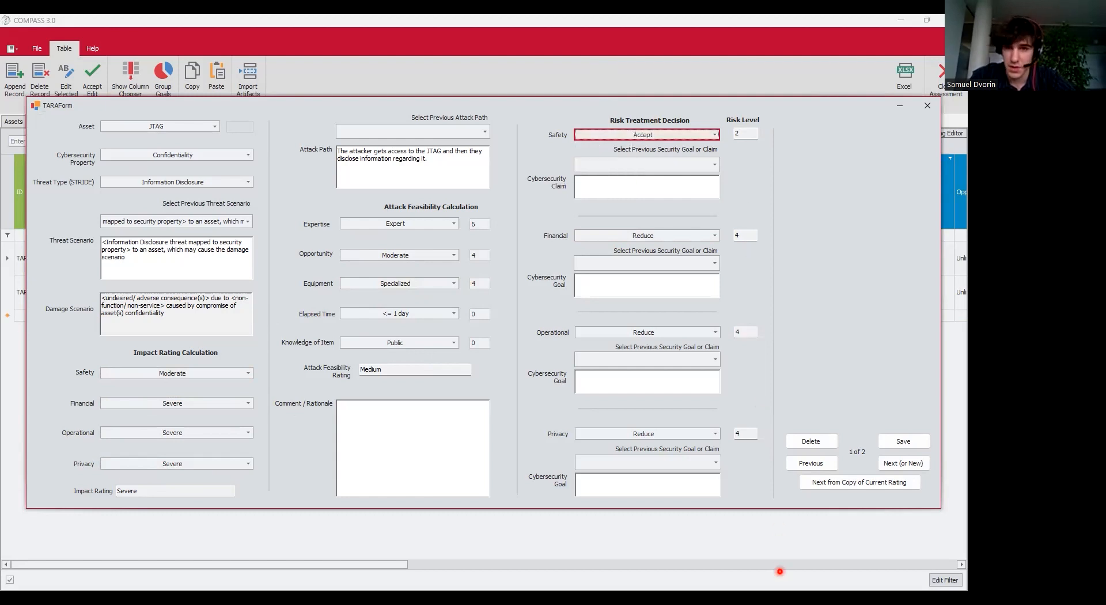
left_click(599, 193)
type("This would not affect Safety.")
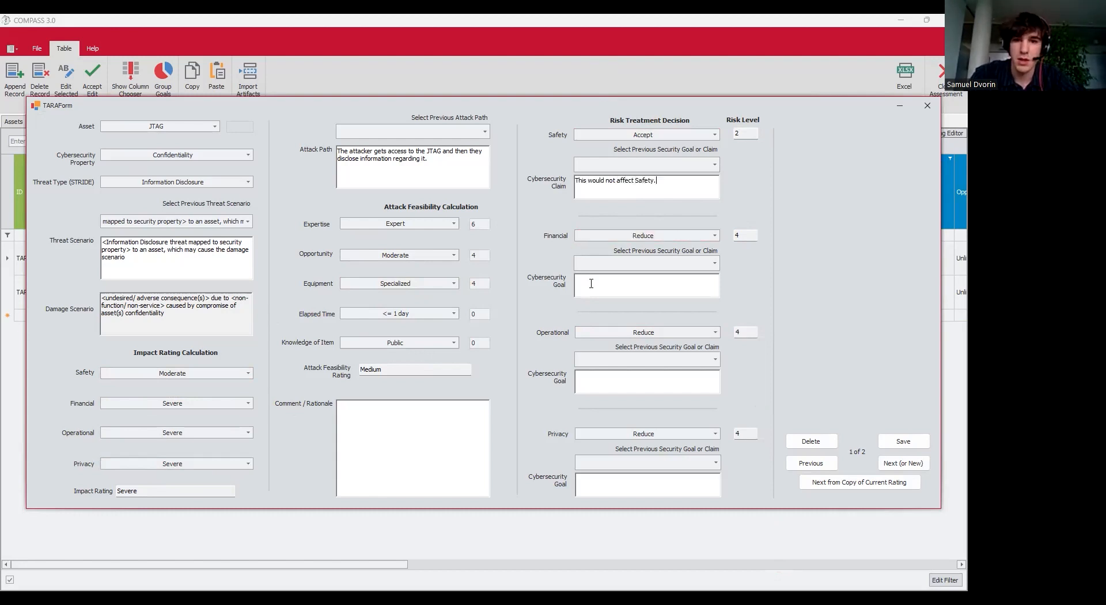
type("The JTAG will be protected.")
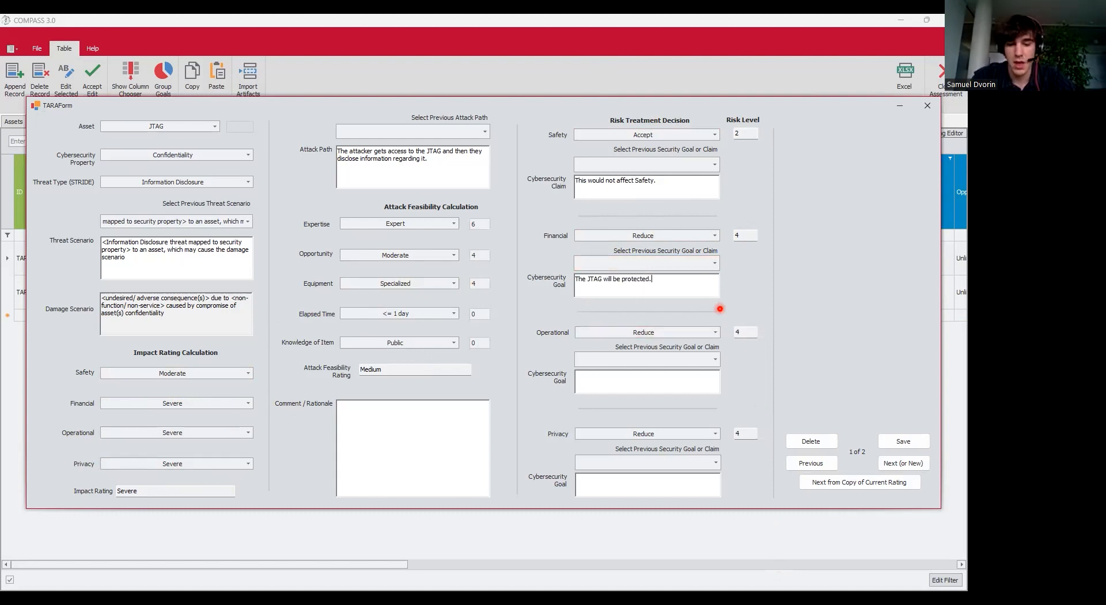
Save the JTAG rating with rationale 'Inputting first Attack Path, Threat still needs to be inputted'.
left_click(913, 442)
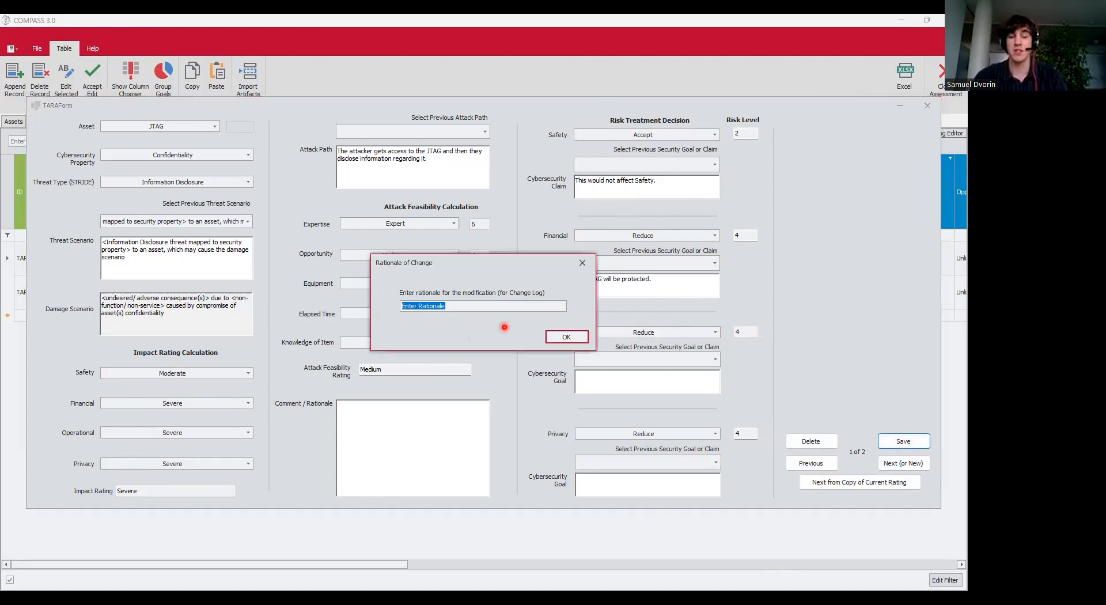
type("I")
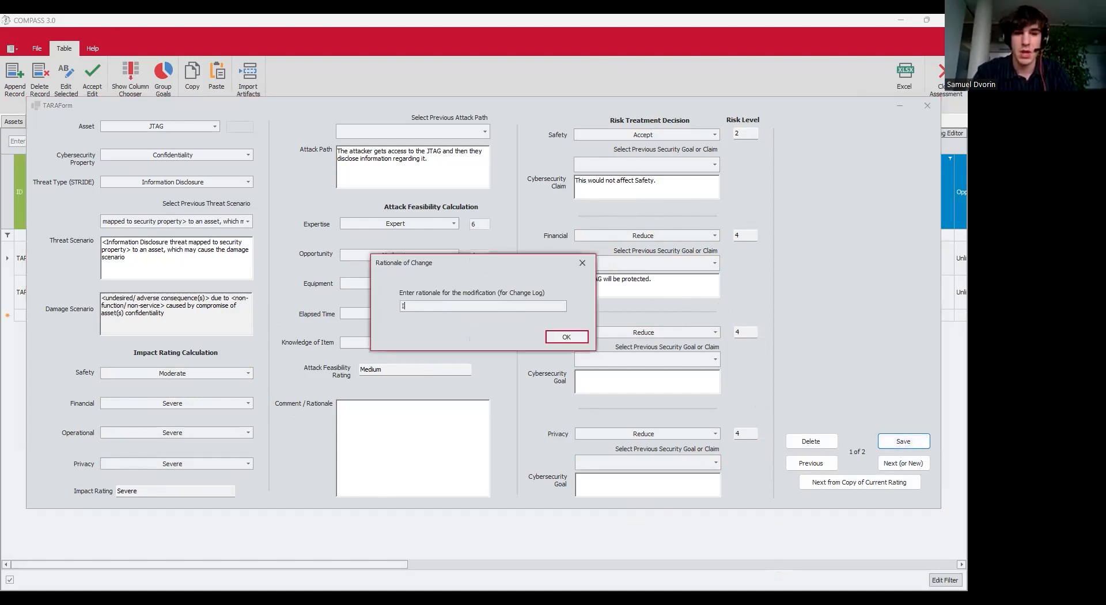
type("Inputting first Attack Path, Threat still ne")
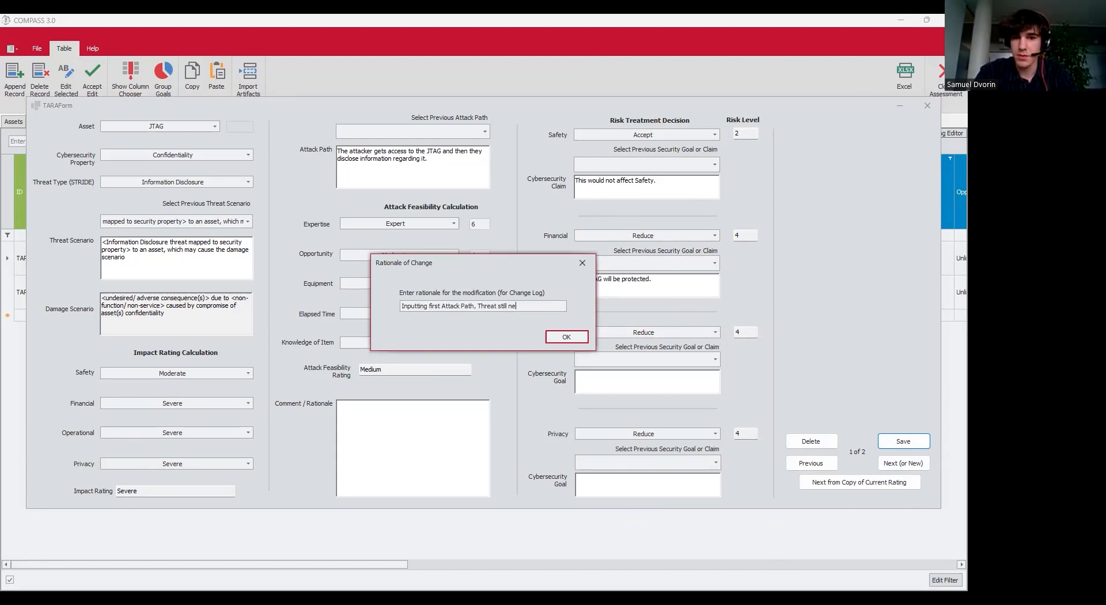
type("eds to be inputted")
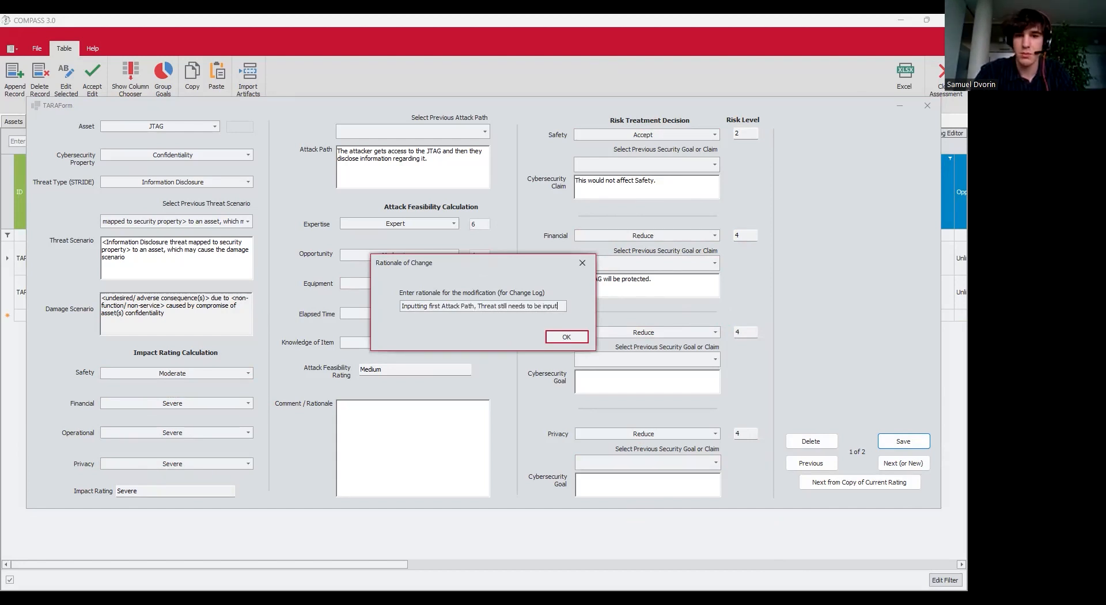
left_click(565, 335)
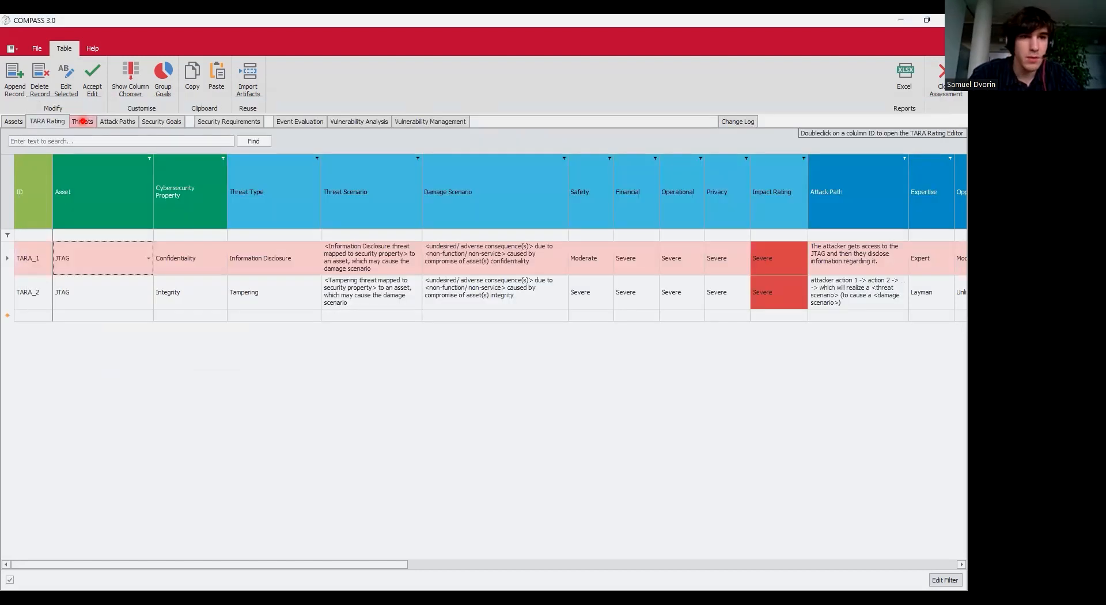
left_click(81, 121)
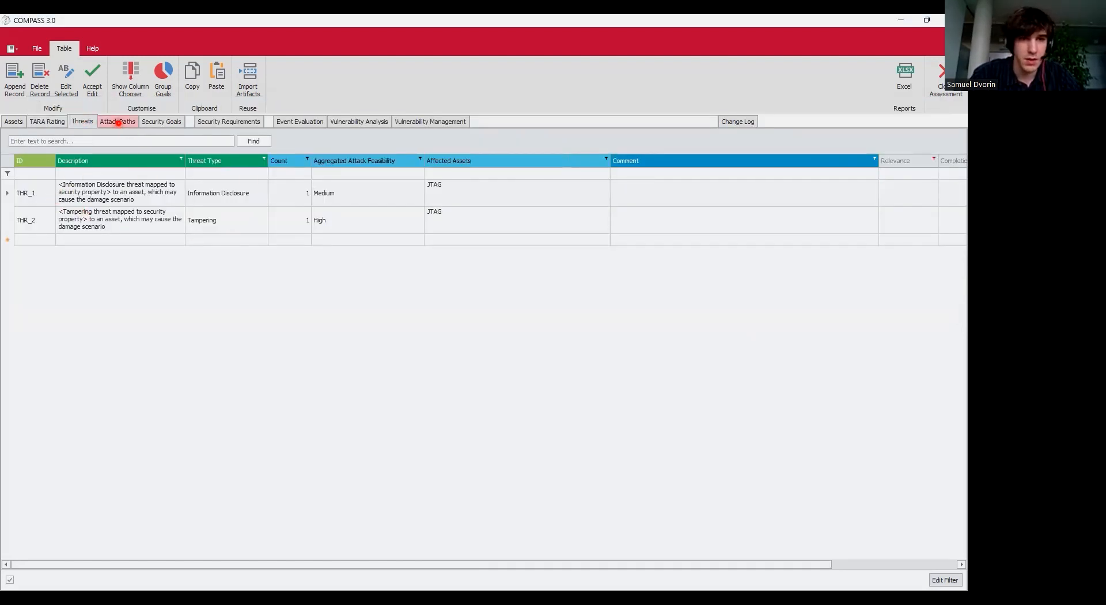
Review the Attack Paths, Threats and Change Log tables, inspecting entries CL_1 and CL_2, then open Security Goals.
left_click(117, 121)
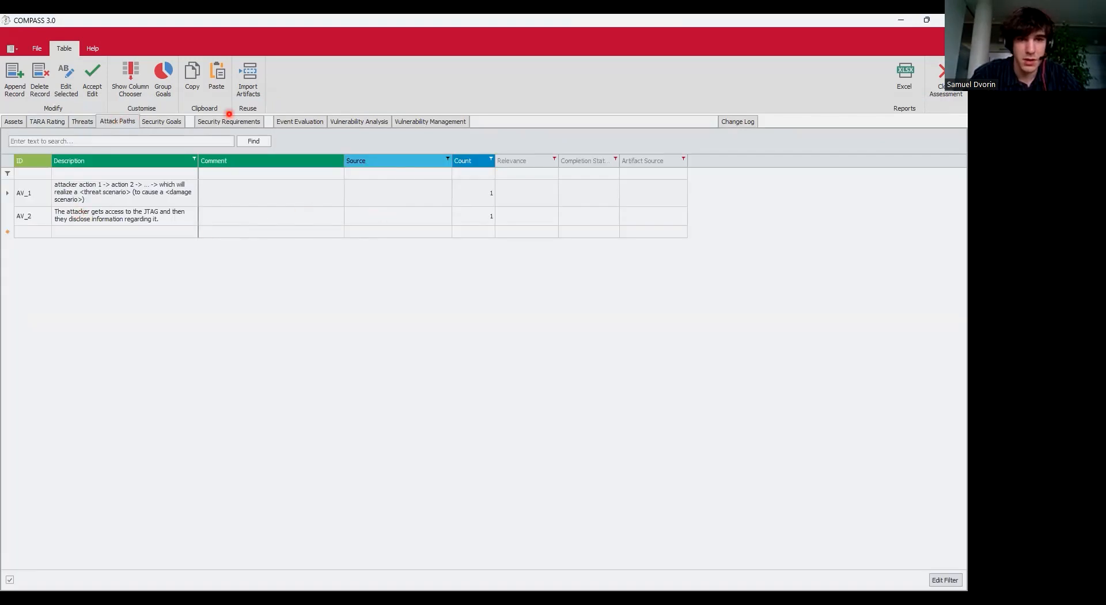
left_click(82, 121)
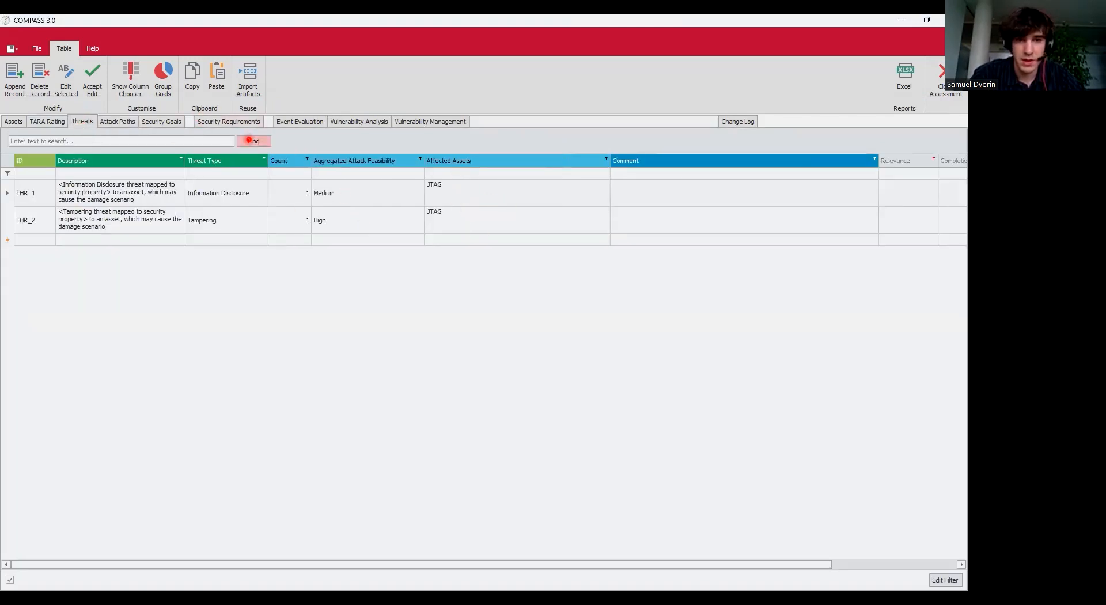
left_click(736, 122)
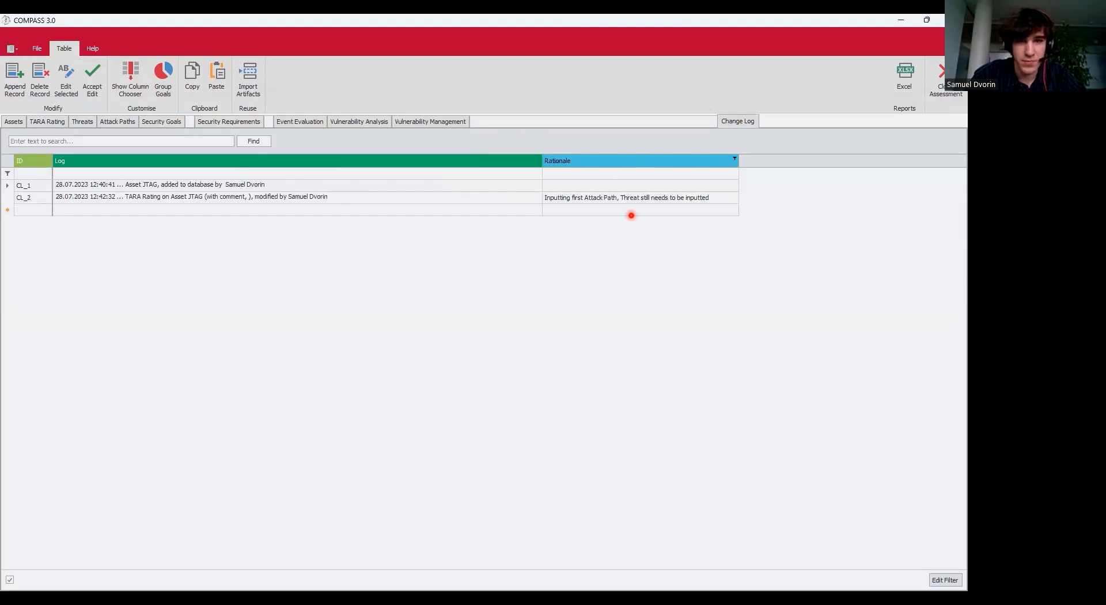
left_click(162, 185)
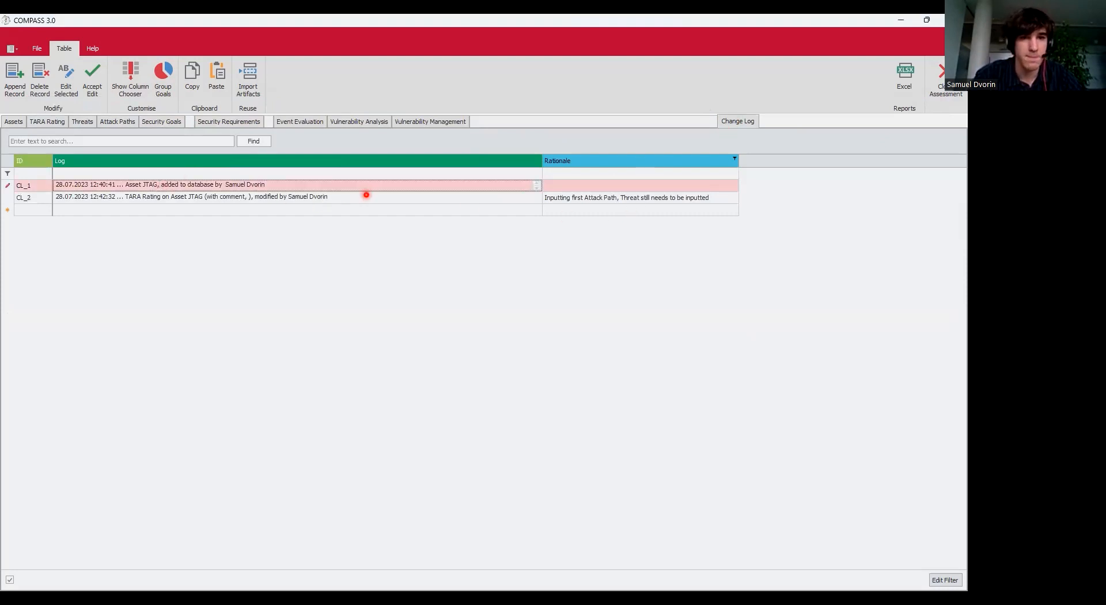
left_click(367, 196)
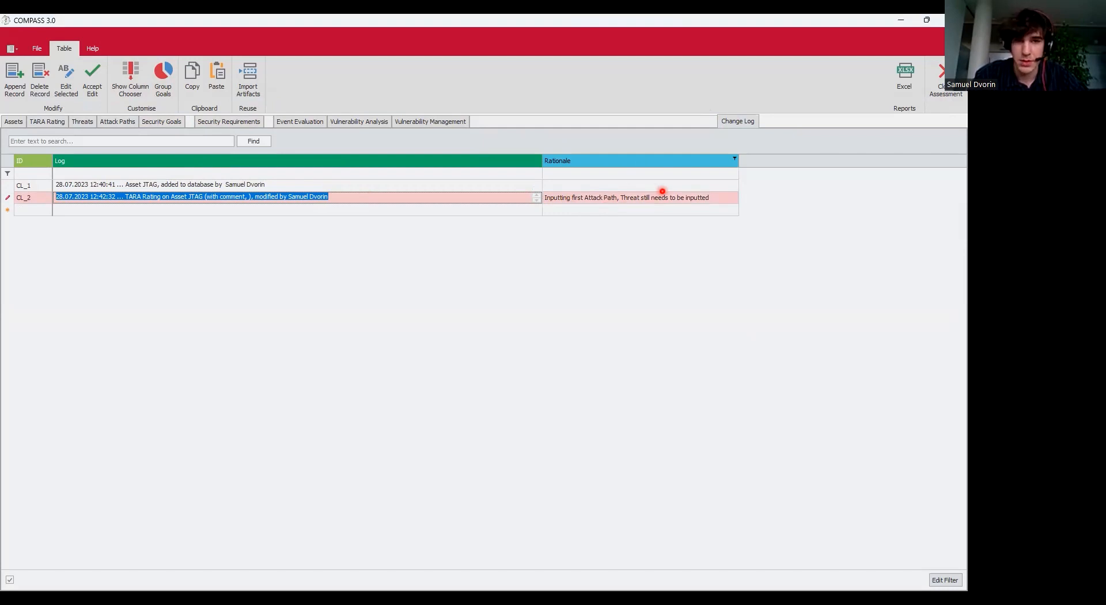
left_click(161, 122)
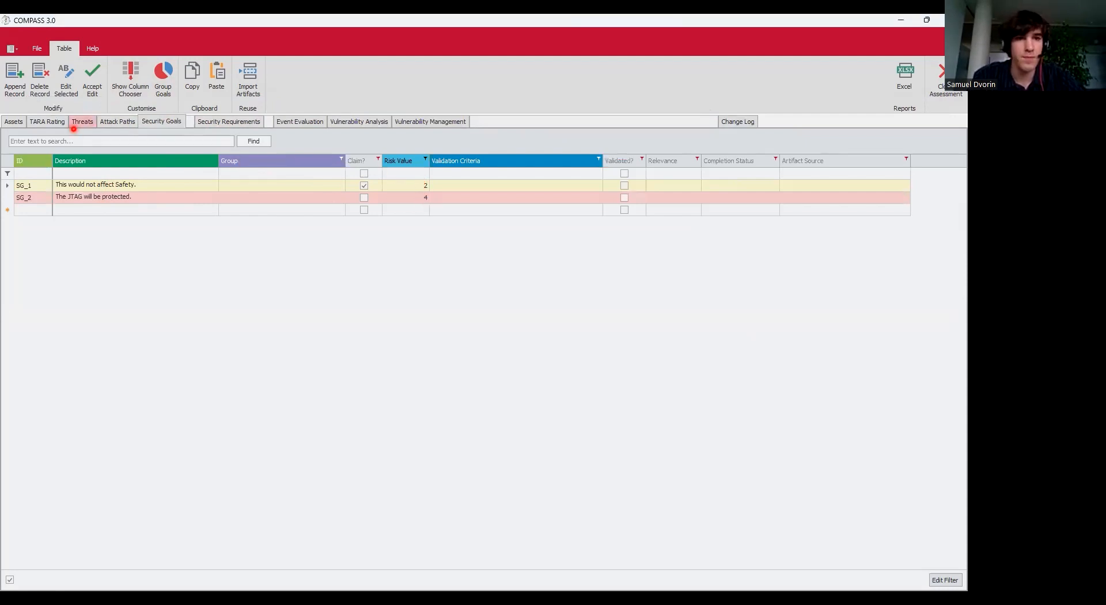
Sort security goals by Risk Value, try the Claim? filter, then clear all filters.
left_click(417, 164)
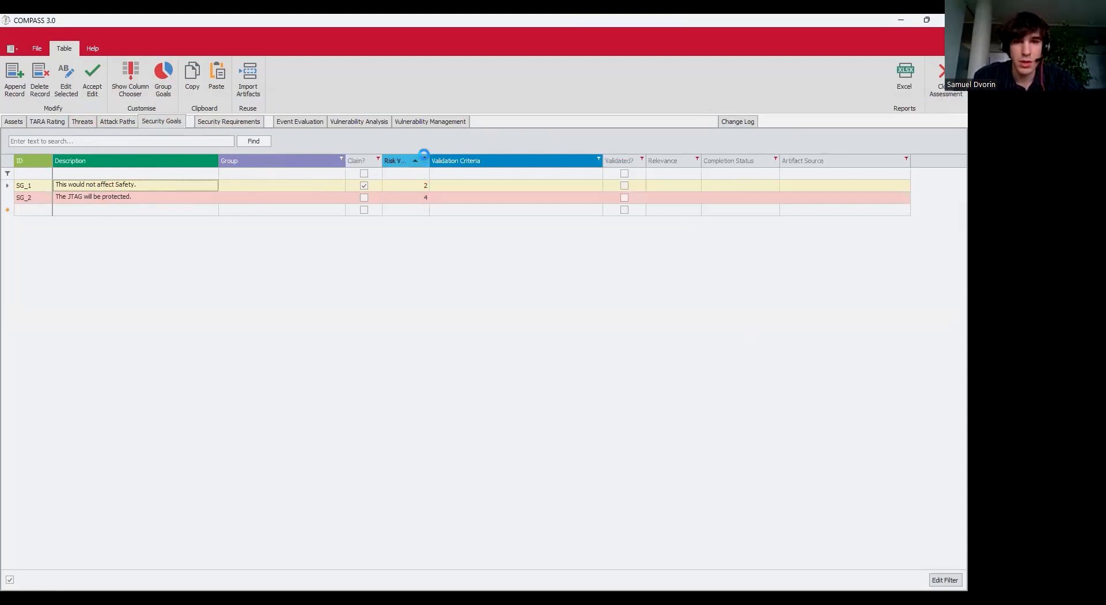
left_click(424, 154)
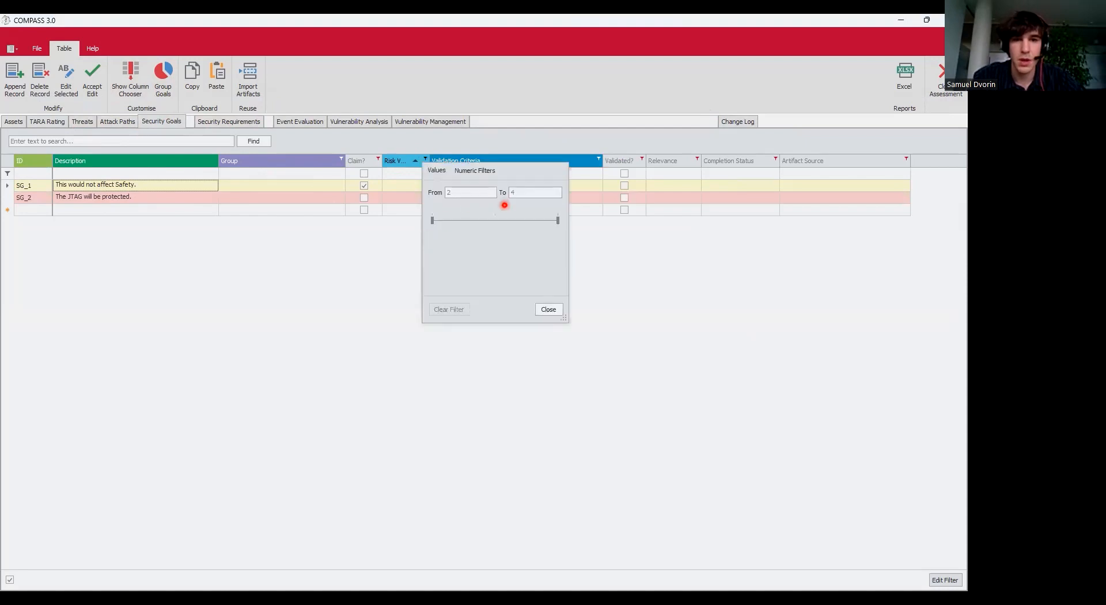
left_click(549, 307)
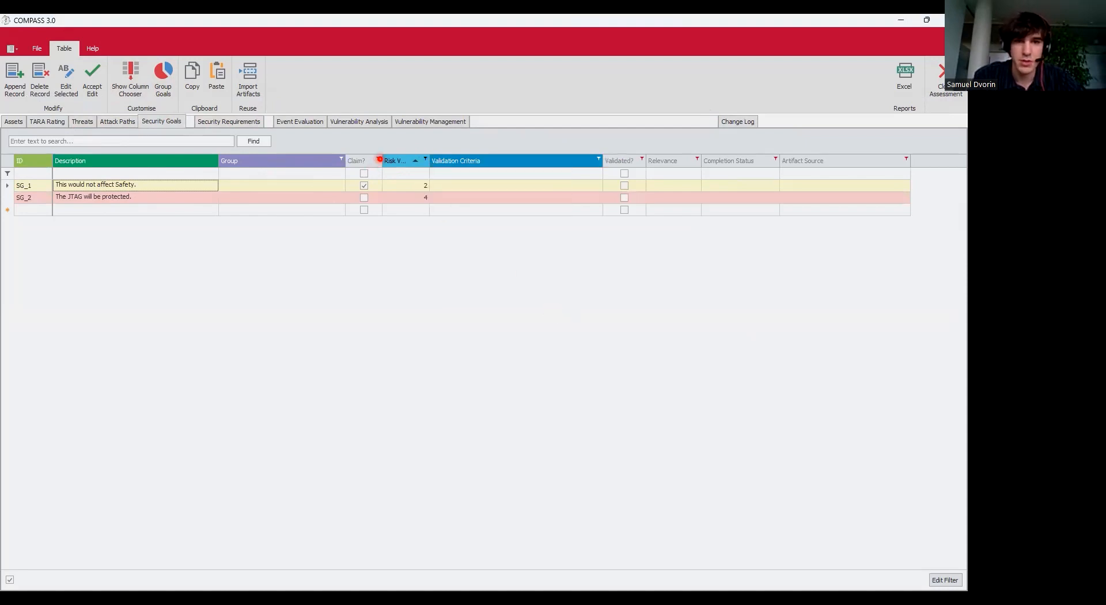
left_click(378, 158)
left_click(390, 192)
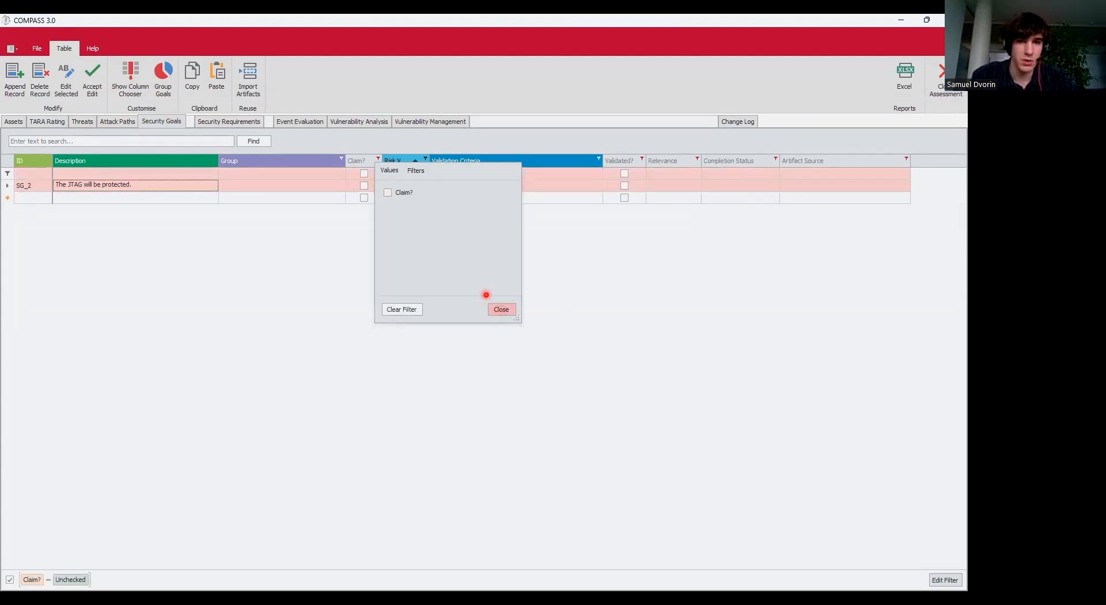
left_click(388, 192)
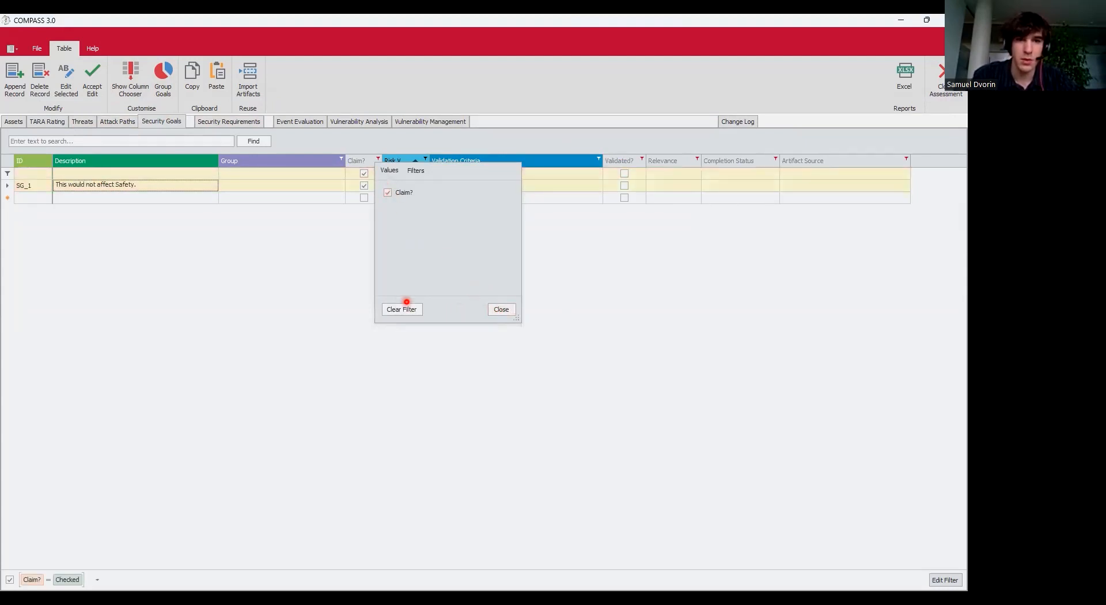
left_click(414, 309)
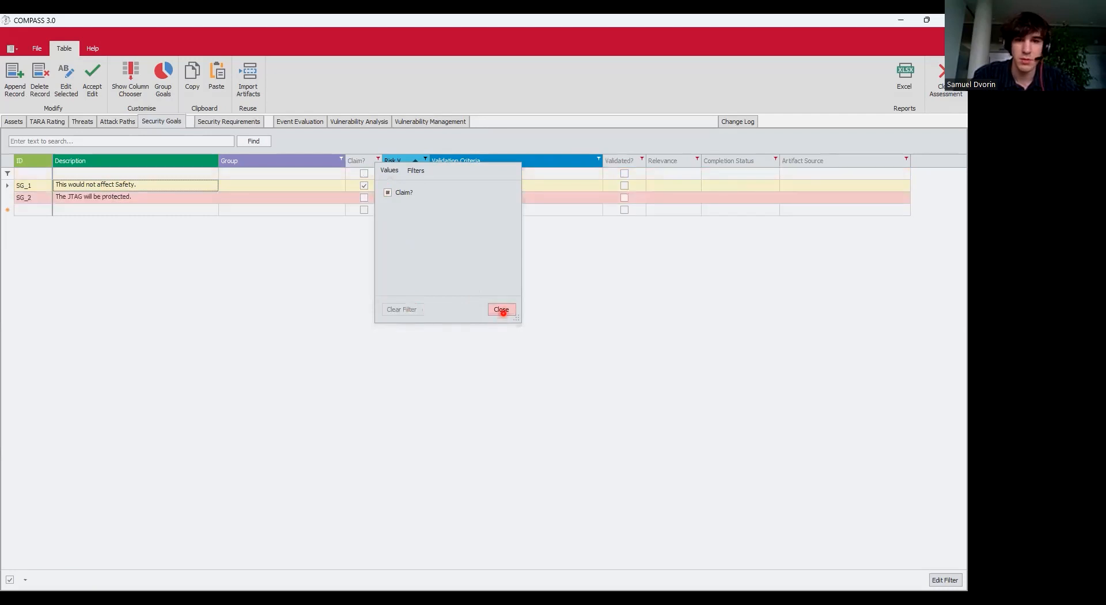
left_click(564, 292)
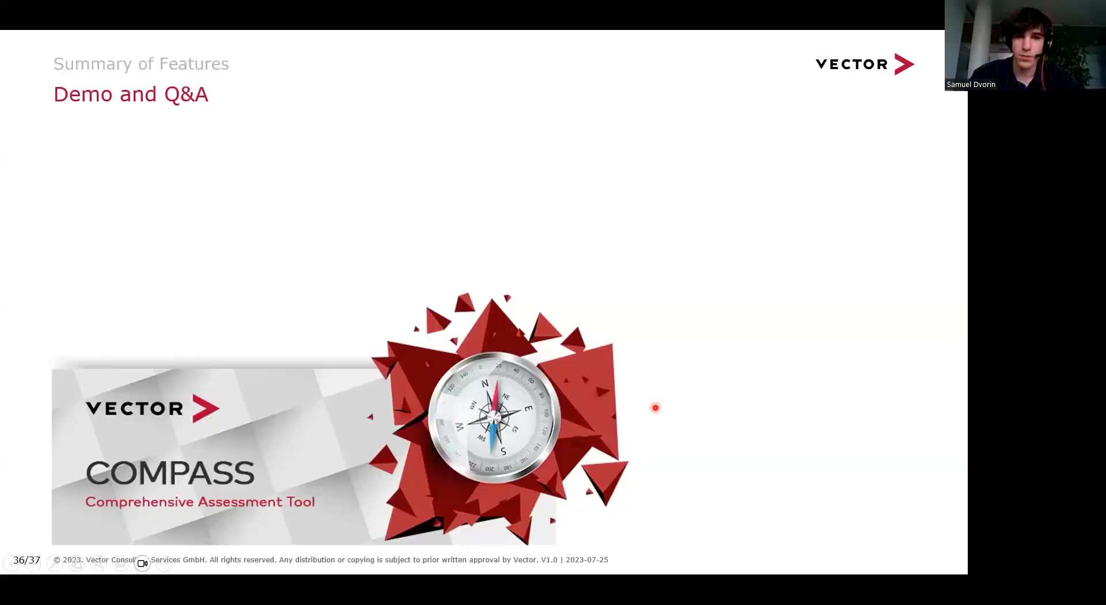
Advance the slideshow to the closing 'Thank you for your attention' slide.
key("Right")
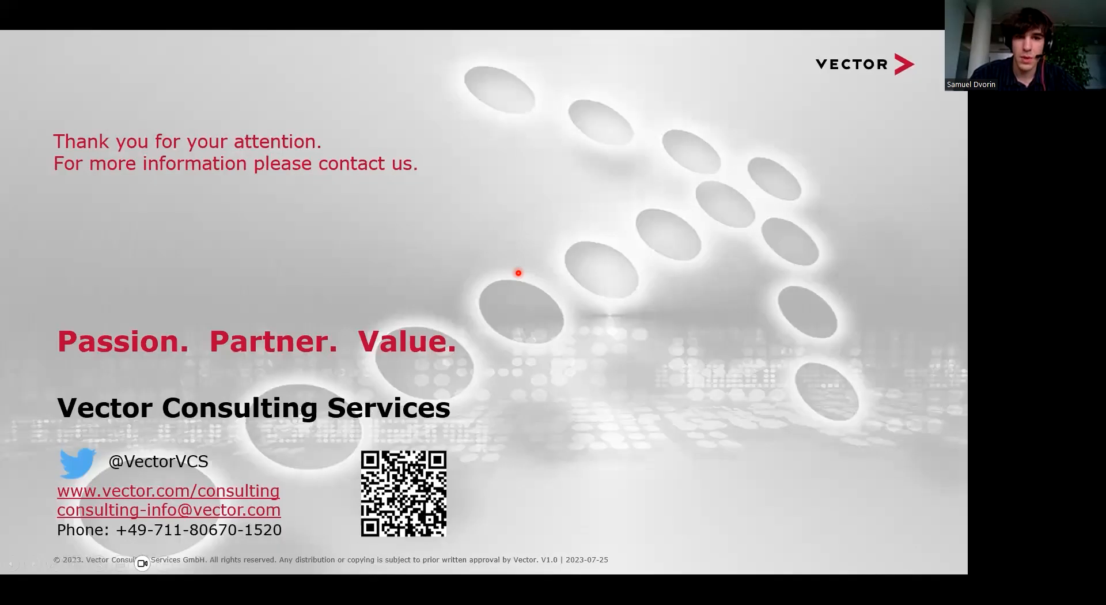